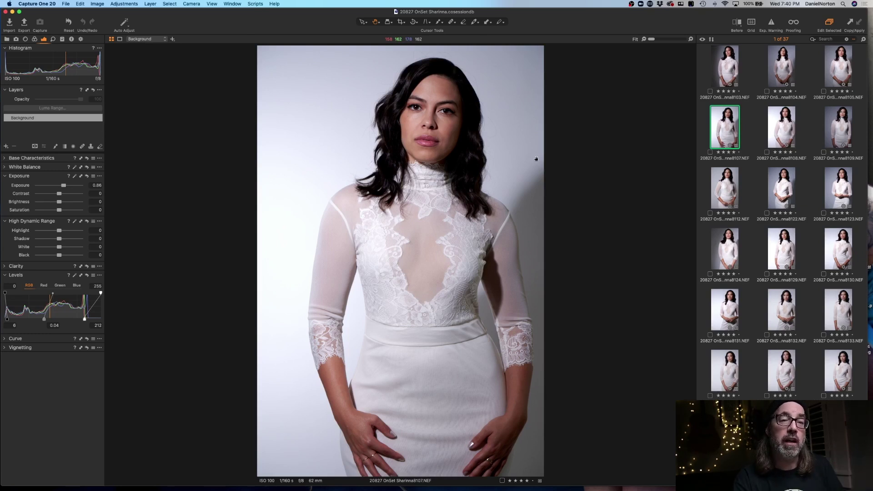
- Rate all the filtered photos five stars and filter the browser to show only five-star images
left_click(724, 77)
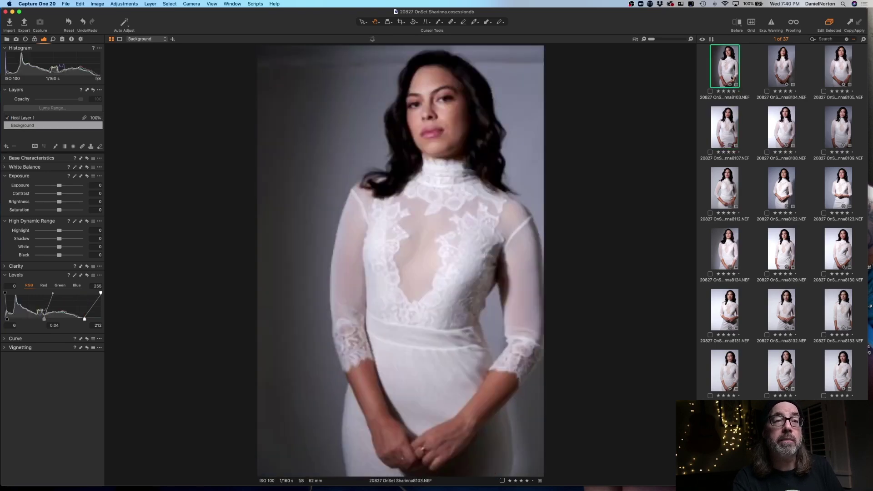
key("super+a")
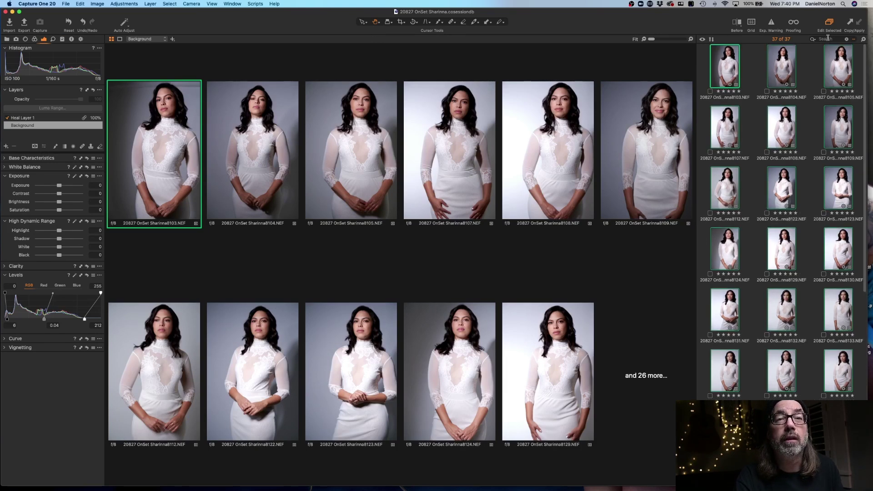
left_click(847, 41)
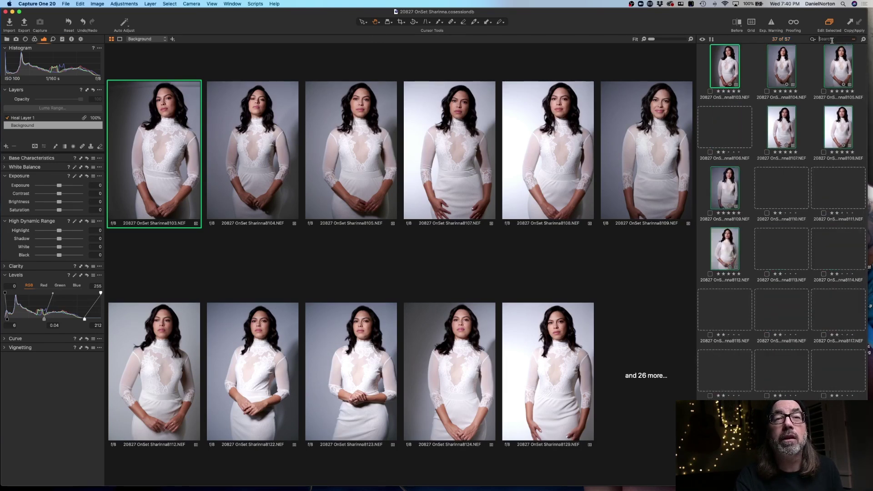
left_click(812, 39)
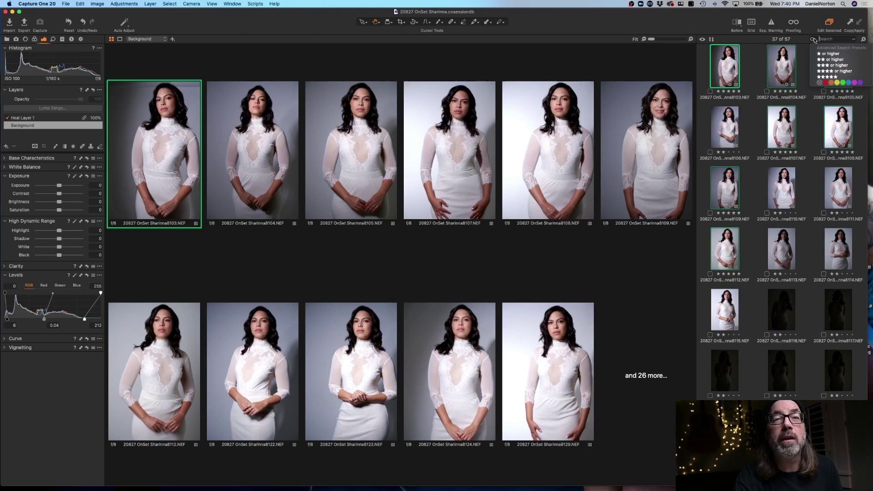
left_click(833, 76)
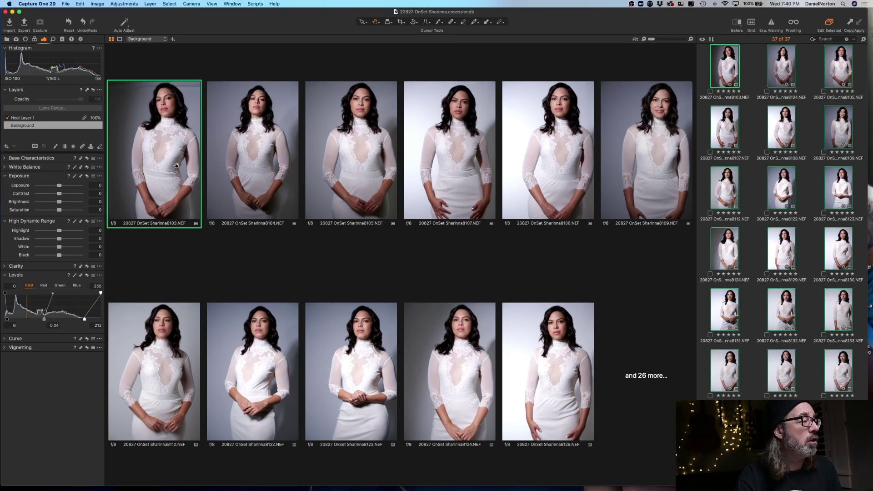
- Clear the multiple selection and display photo 8104 alone, fitted to the viewer
left_click(253, 149)
left_click(254, 149)
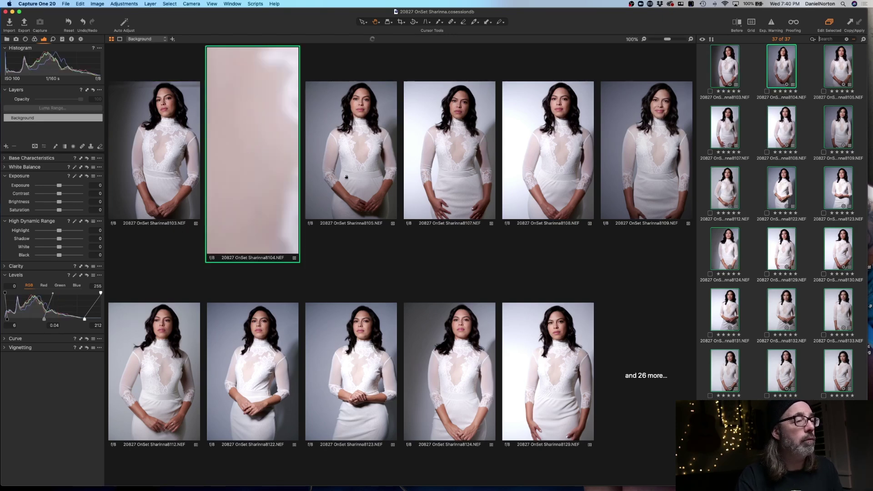
left_click(756, 111)
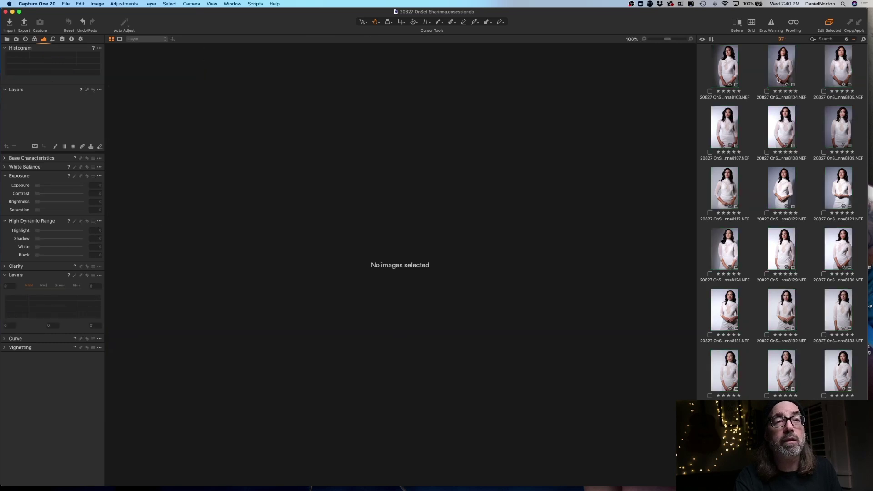
left_click(775, 82)
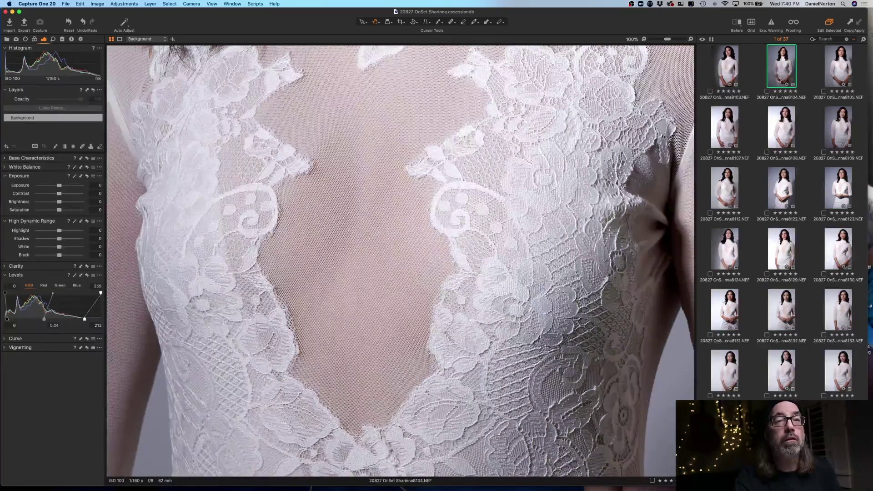
left_click(510, 199)
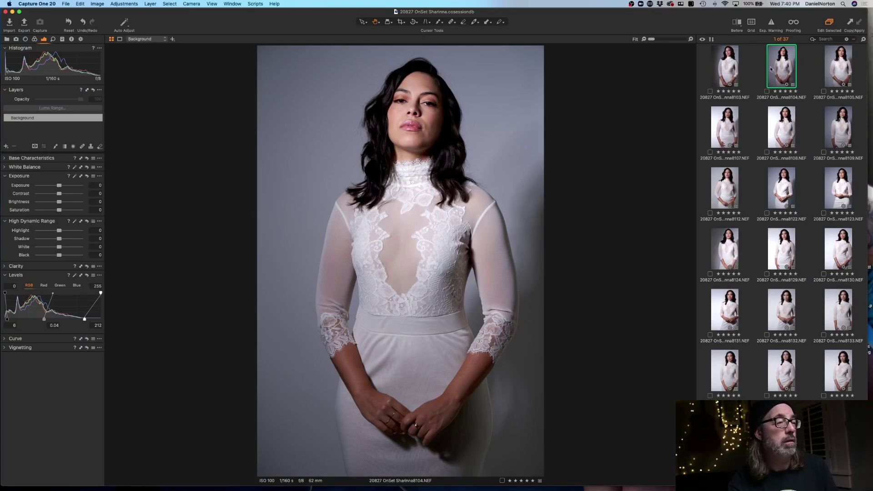
- Compare photos 8103, 8104 and 8105 and give photo 8104 a green color tag
left_click(726, 75)
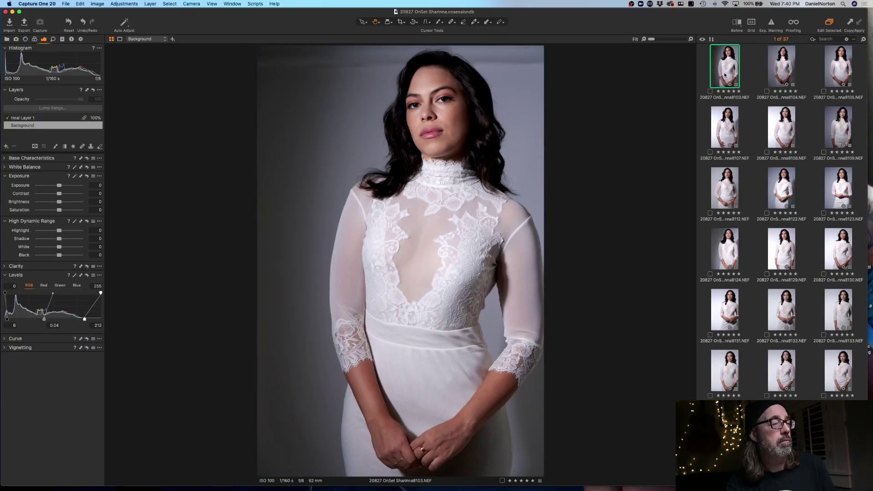
left_click(781, 71)
left_click(846, 73)
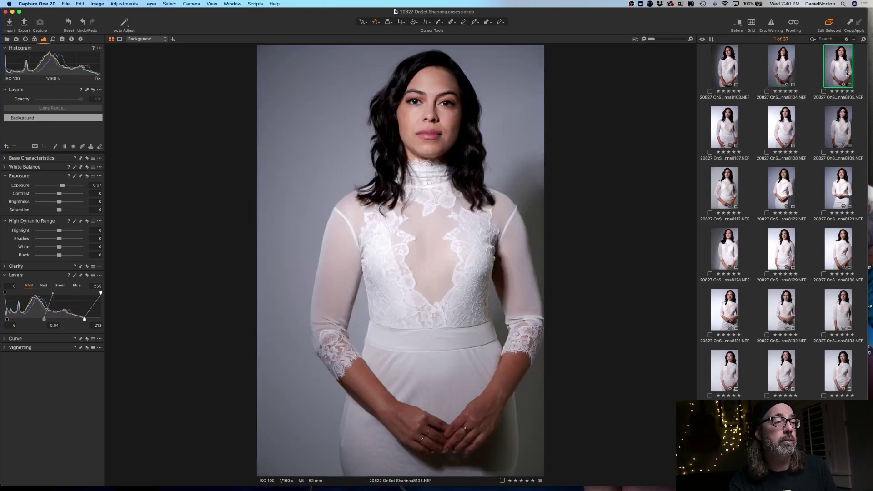
left_click(779, 72)
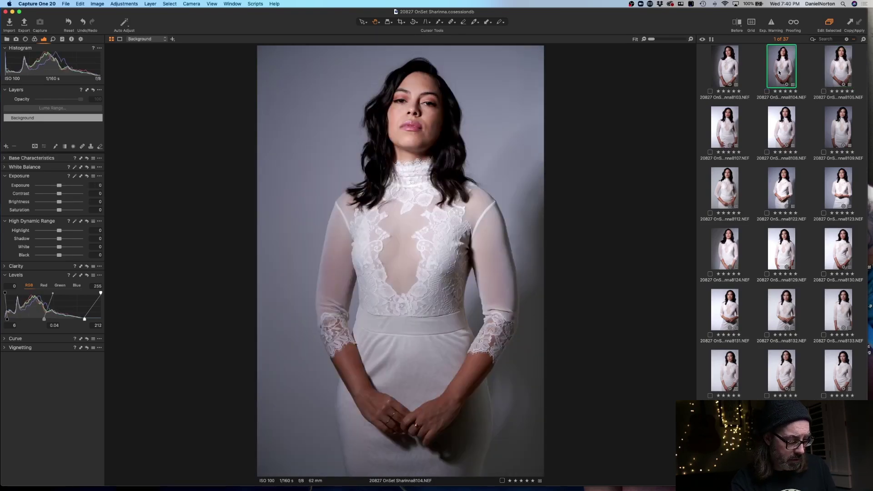
left_click(767, 92)
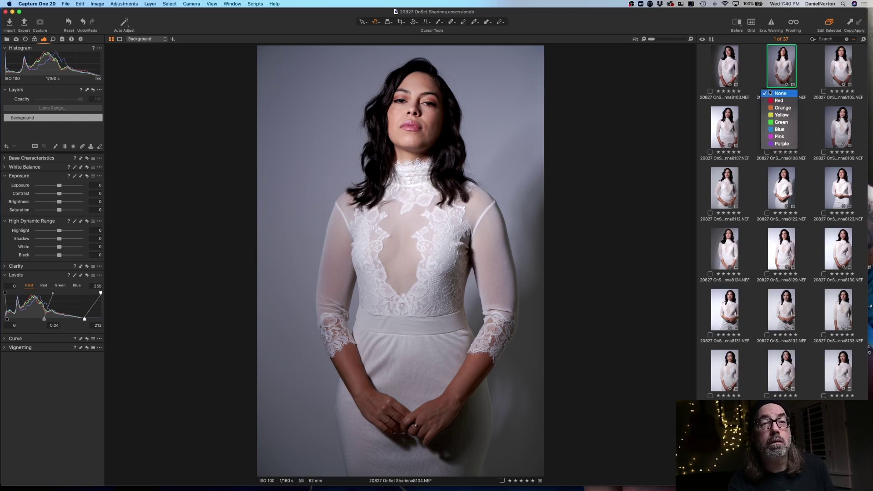
left_click(778, 122)
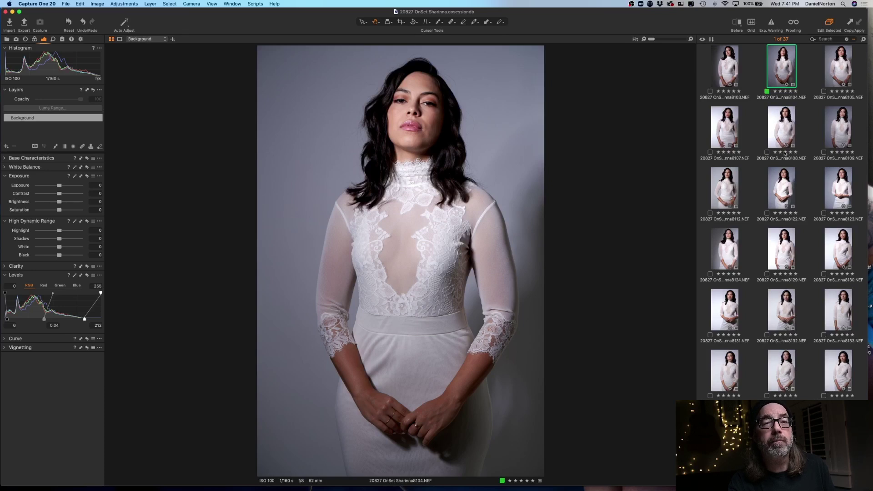
- Review the lighter-background photos 8132, 8133, 8134 and 8137 and give photo 8137 a green color tag
left_click(841, 311)
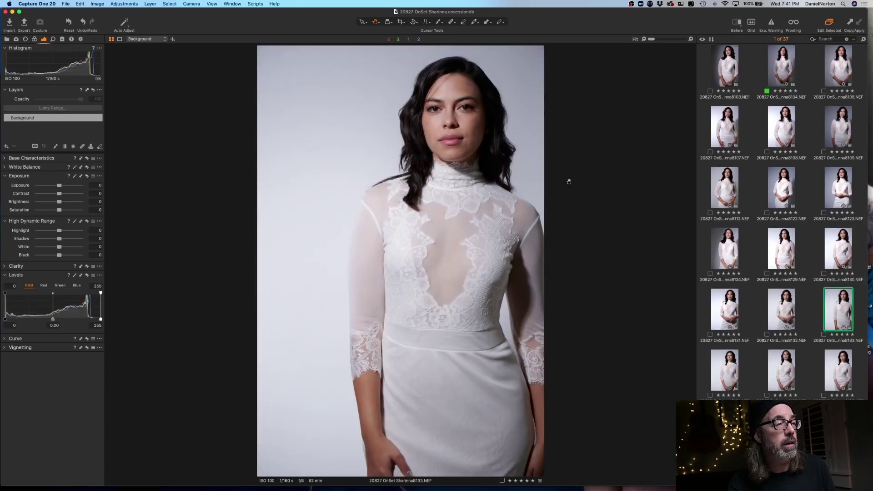
scroll(780, 269, "down", 3)
left_click(780, 268)
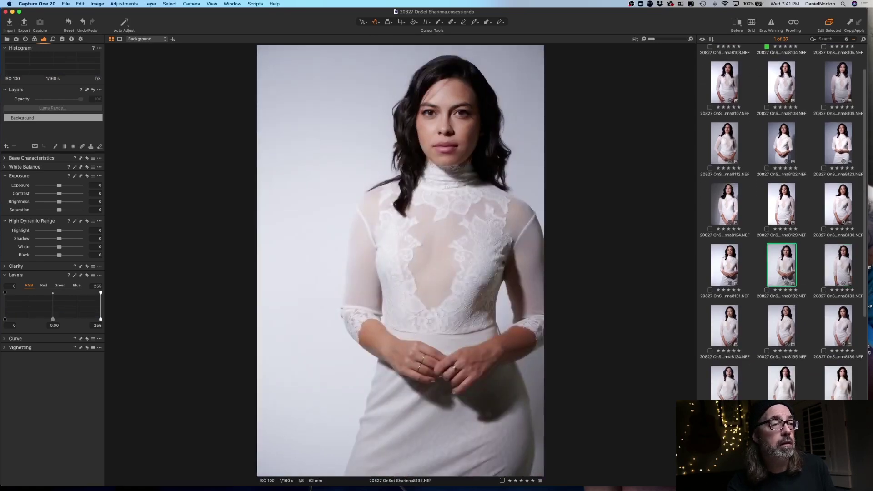
scroll(750, 273, "down", 2)
key("super+d")
left_click(721, 283)
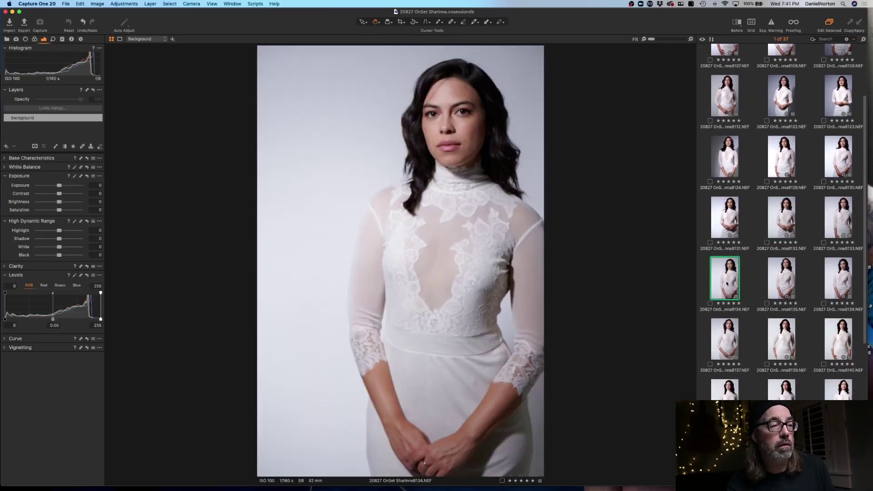
scroll(723, 295, "down", 2)
left_click(725, 307)
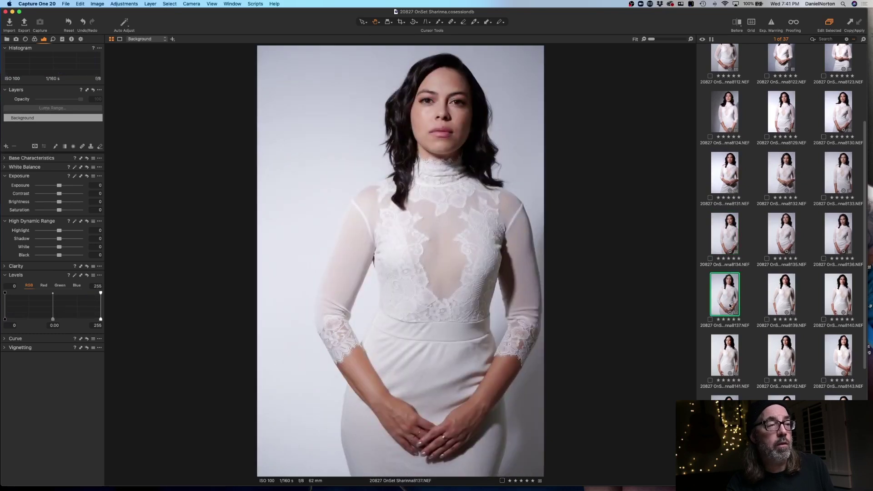
right_click(727, 298)
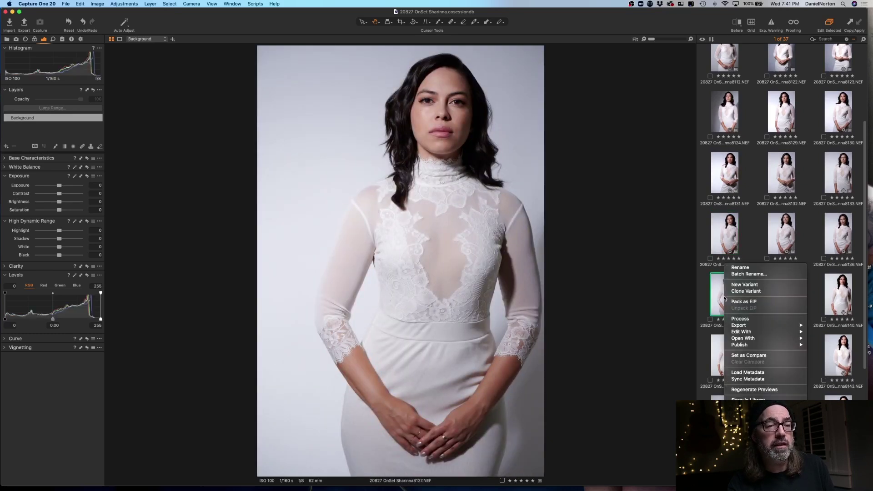
left_click(714, 320)
left_click(714, 319)
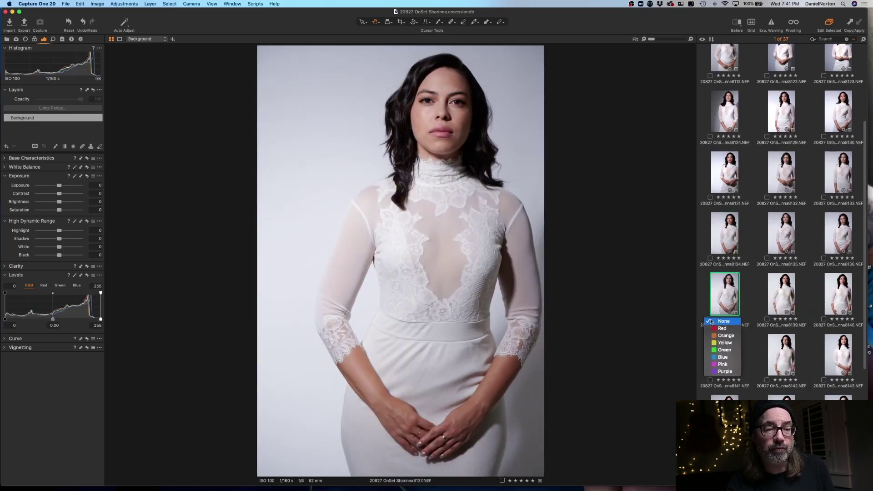
left_click(723, 350)
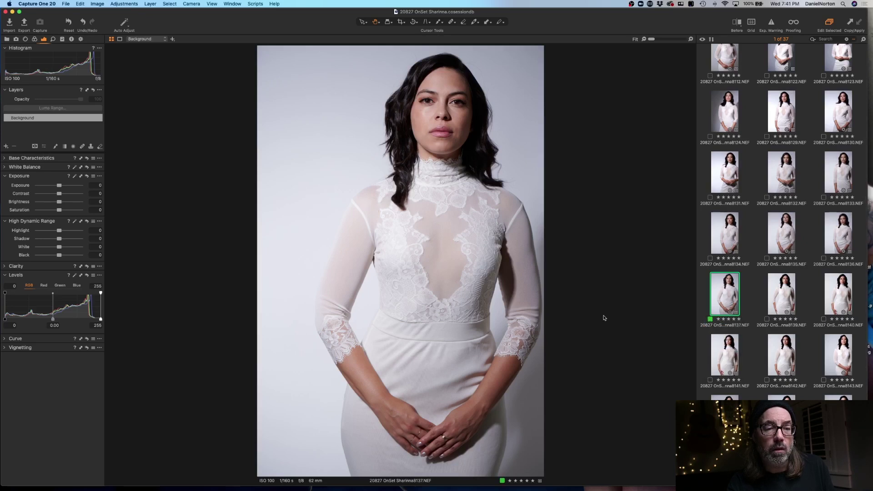
- Compare photo 8153 with the one below it and give photo 8156 a green color tag
scroll(818, 309, "down", 5)
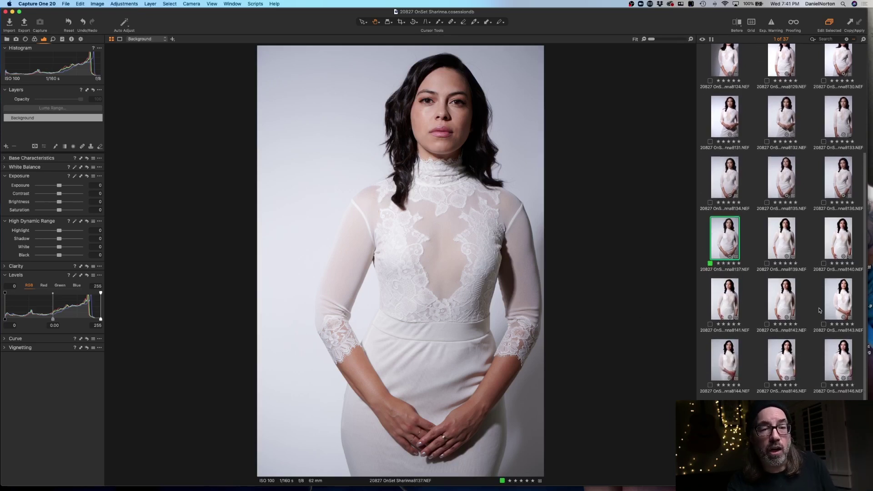
scroll(818, 309, "down", 2)
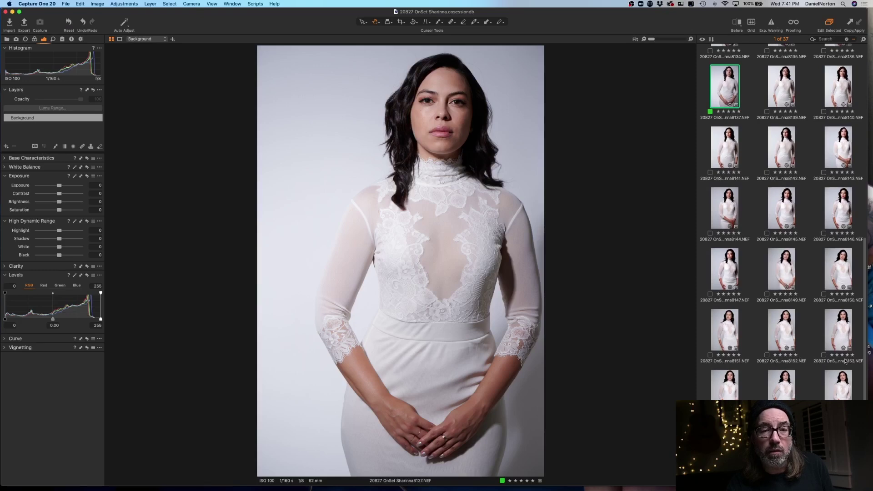
left_click(840, 339)
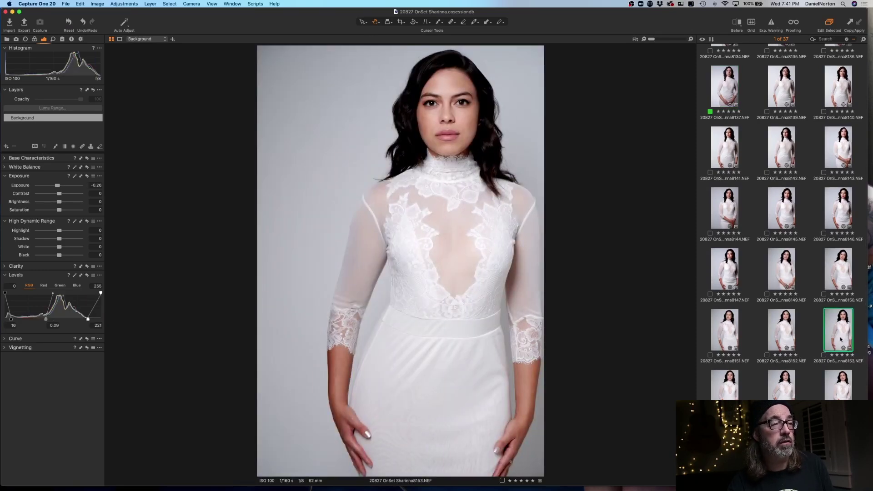
key("Down")
key("Up")
key("Down")
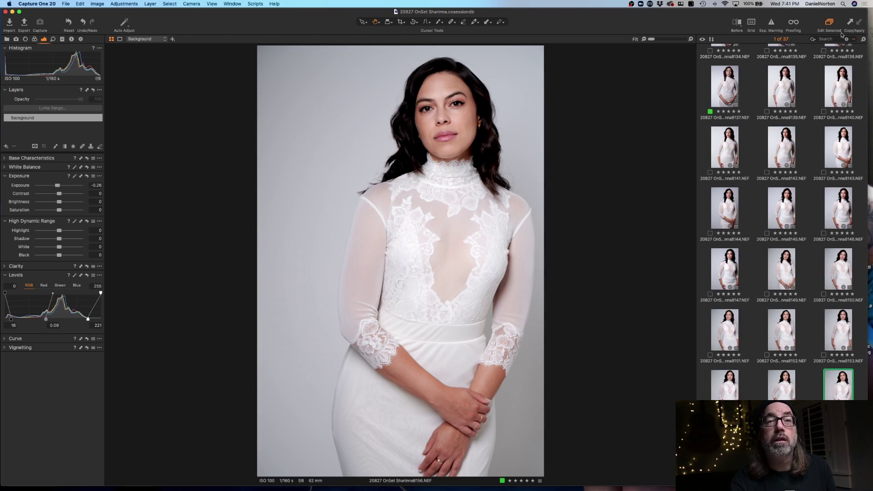
- Filter the browser by the green color tag and select all three tagged photos
left_click(815, 40)
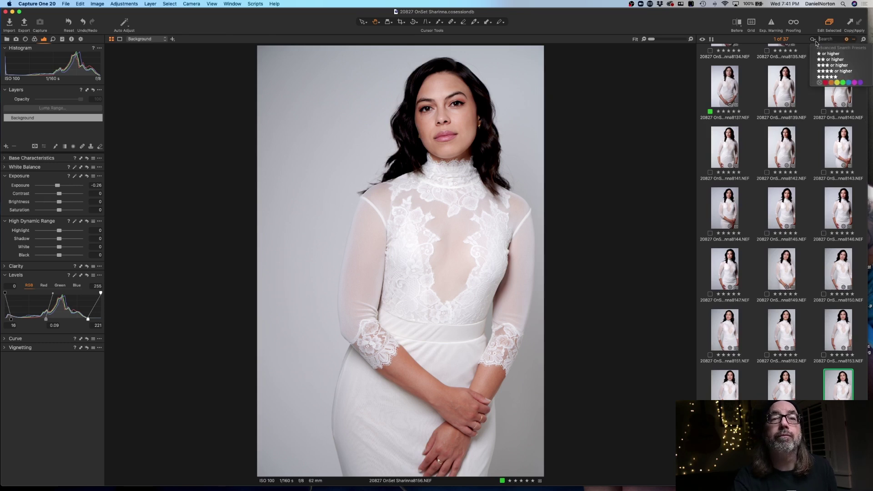
left_click(843, 82)
left_click(730, 69, "shift")
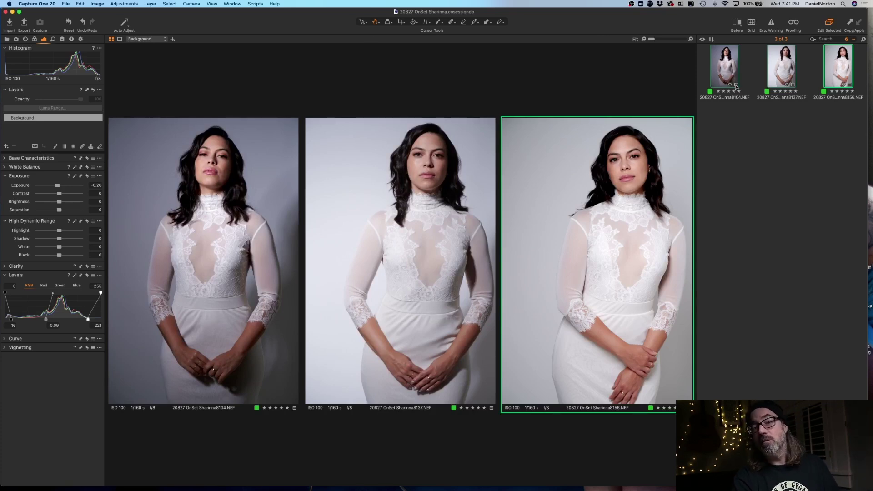
- Send the three selected photos to Adobe Photoshop 2020 for editing as 8-bit PSD files in Adobe RGB (1998) at 300 px/in and 100% scale
right_click(730, 70)
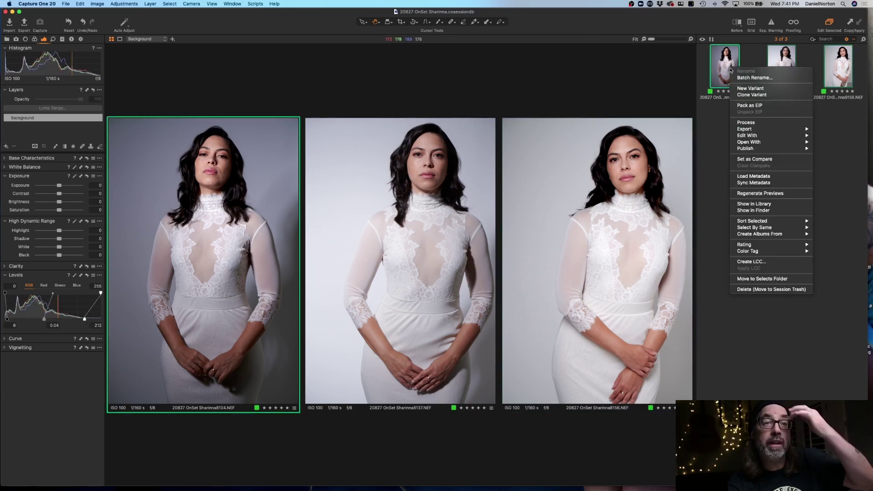
mouse_move(762, 137)
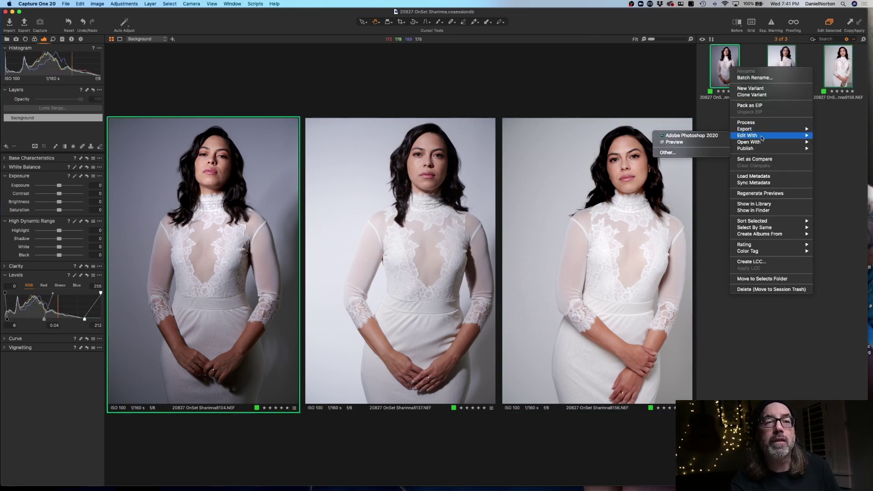
left_click(691, 137)
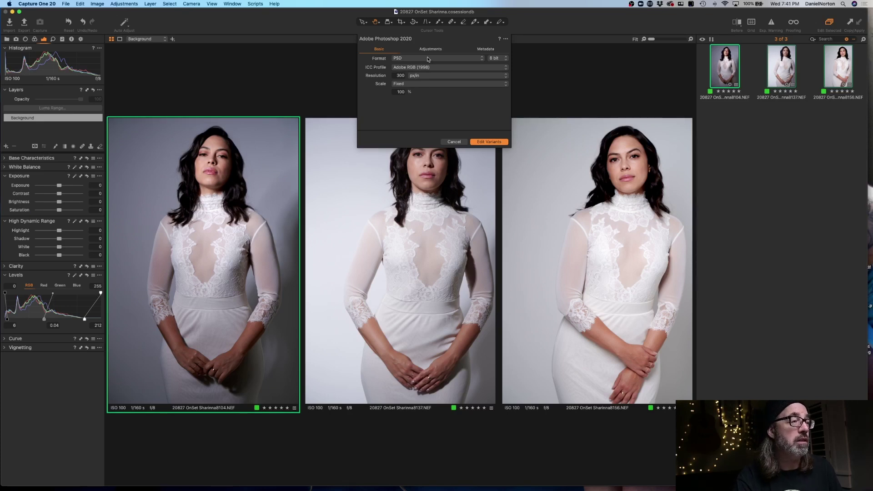
left_click(489, 142)
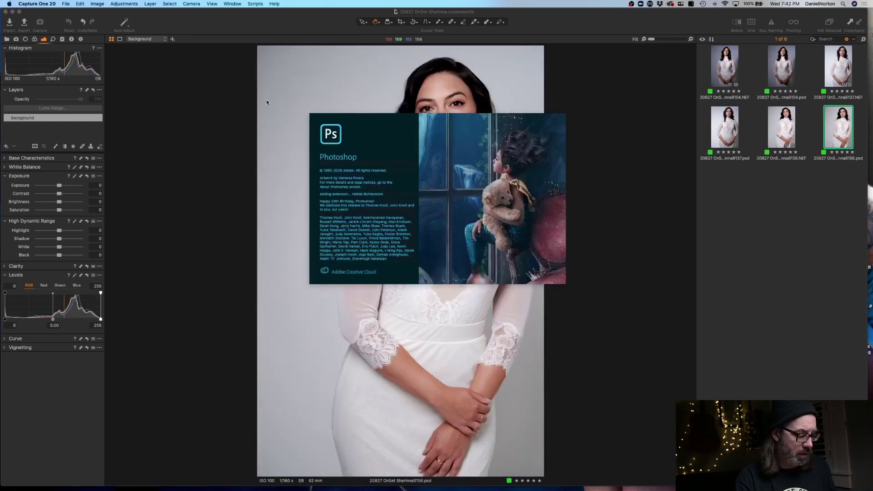
- Switch to Finder and show the contents of the Drobo 1 drive in a new window
key("super+Tab")
key("super+Tab")
key("super+Tab")
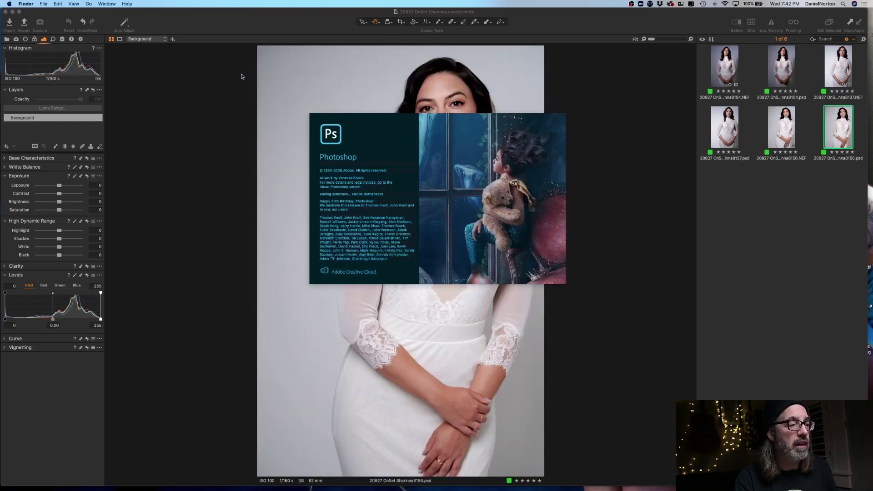
left_click(43, 3)
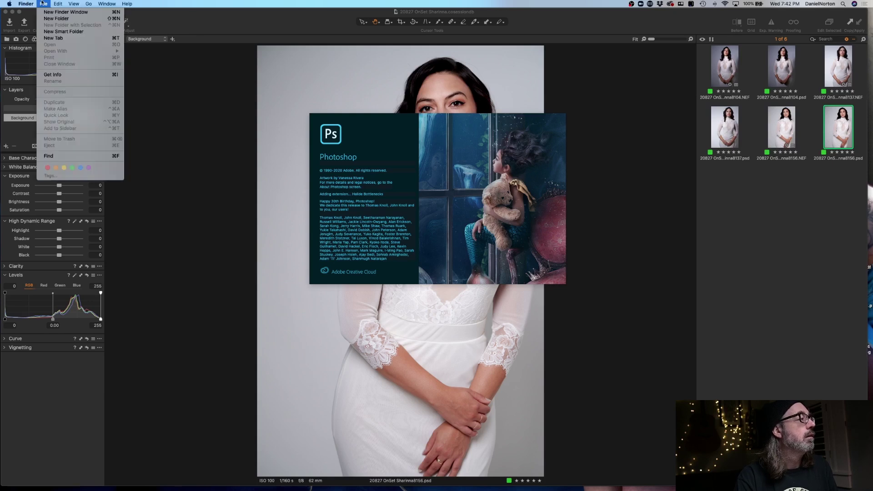
key("Escape")
key("super+n")
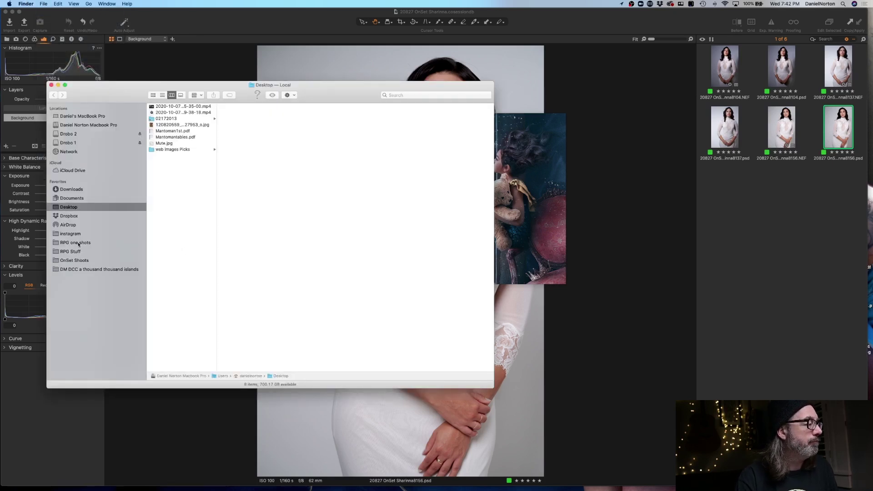
left_click(75, 143)
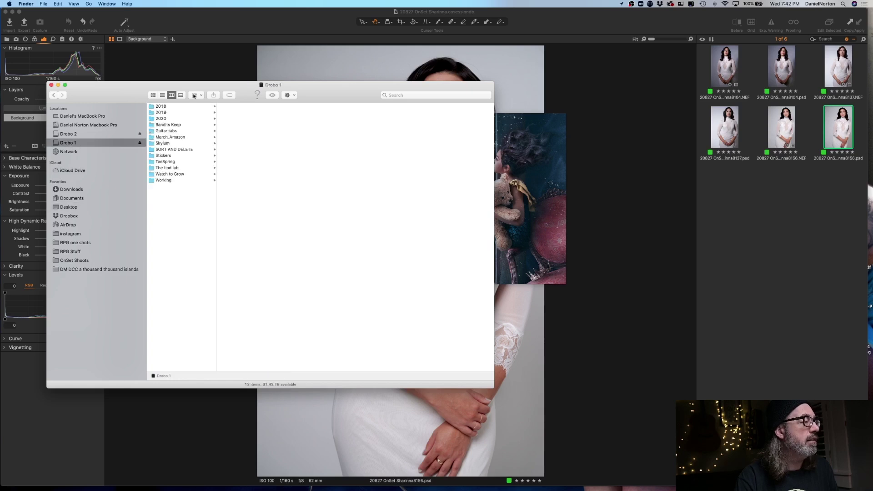
- Browse to the Thumbnails folder of the 200827 Feathered light shoot, inside 2020 and OnSet Shoots on the Drobo 1 drive
left_click(161, 119)
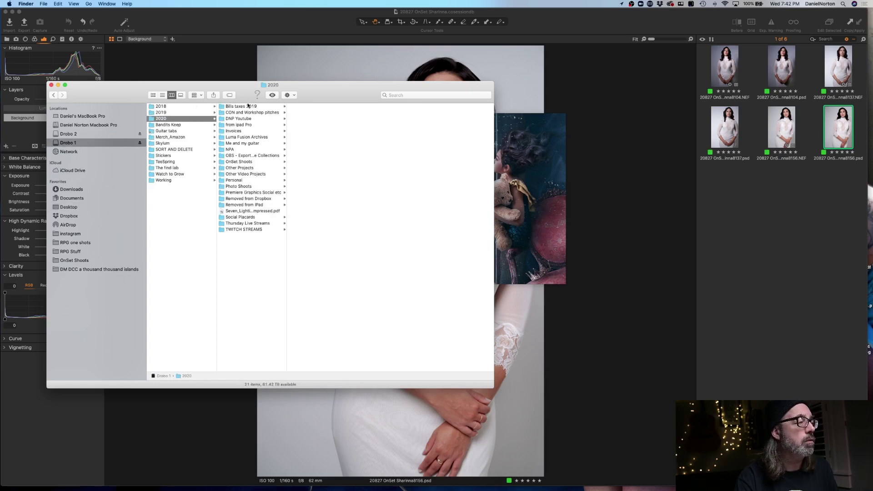
left_click(246, 162)
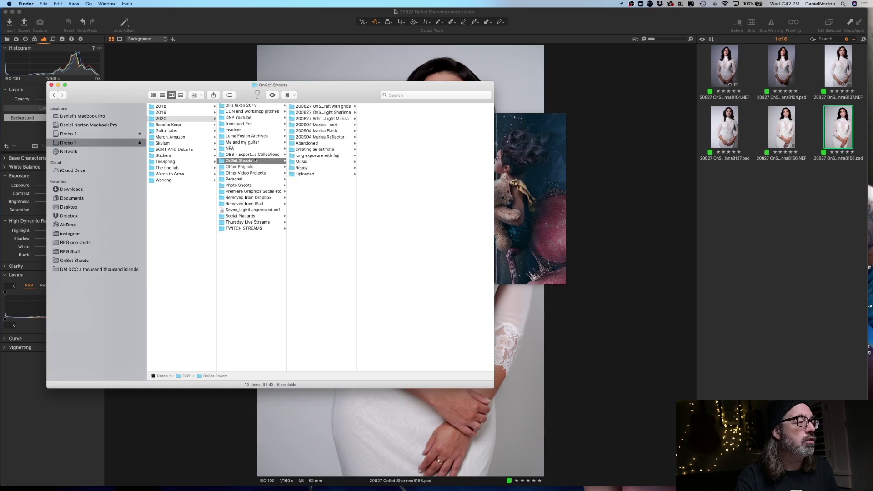
double_click(355, 127)
left_click(345, 112)
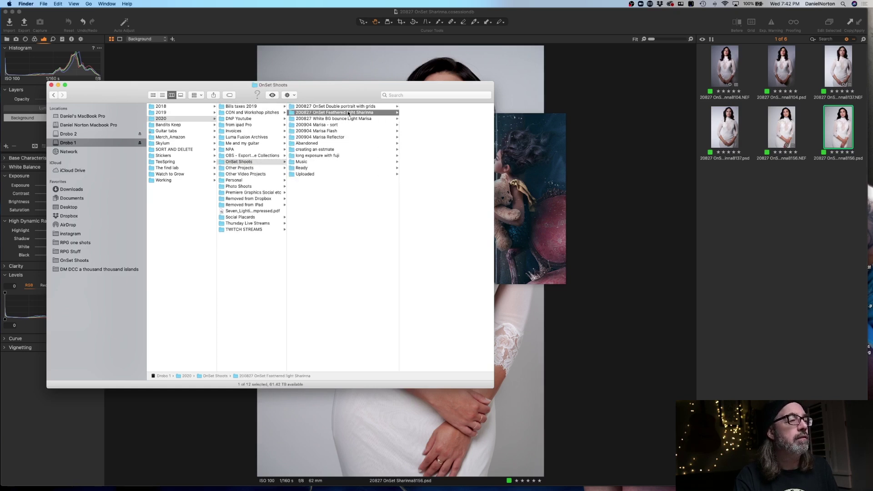
left_click(414, 137)
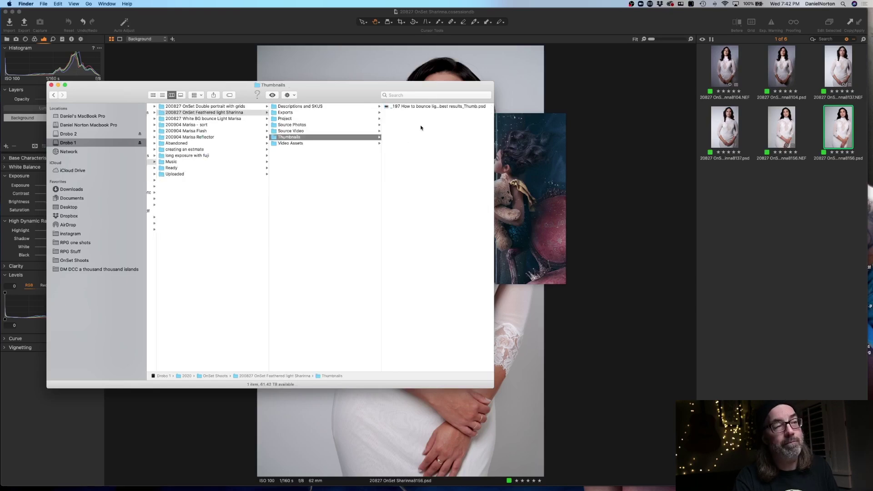
- Open the old thumbnail file "_197 How to bounce light for the best results_Thumb.psd" in Photoshop
left_click(417, 107)
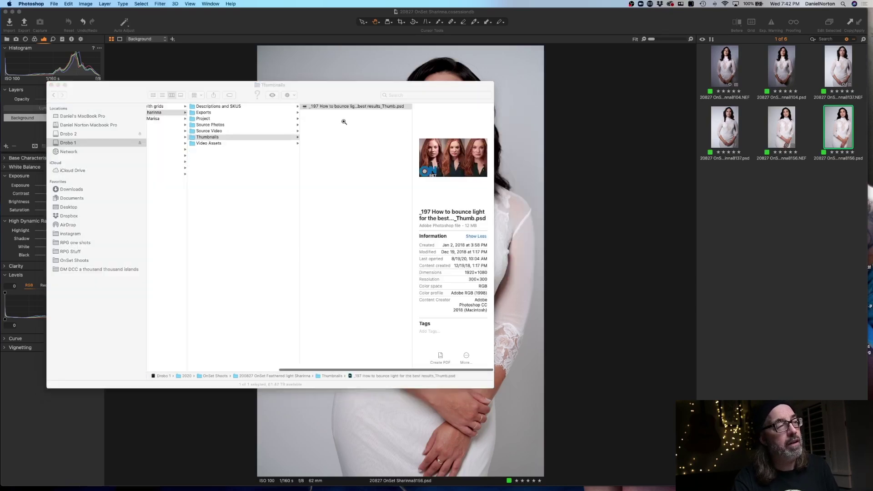
key("super+Tab")
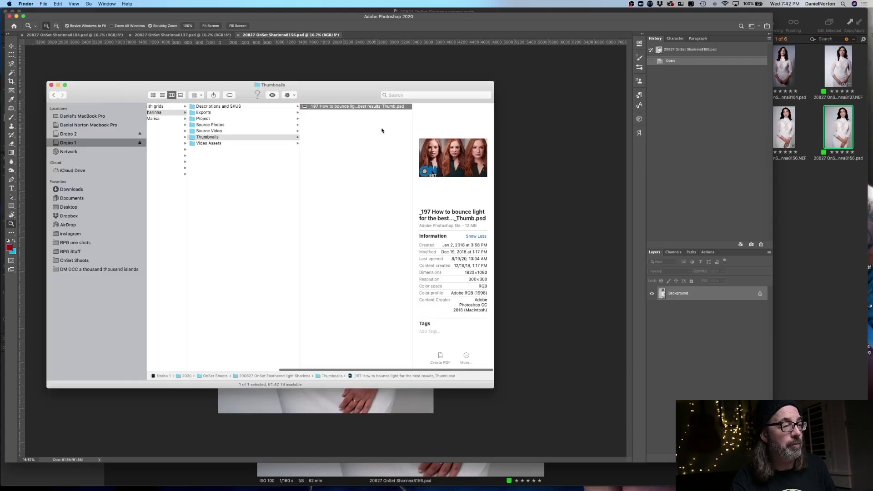
double_click(304, 107)
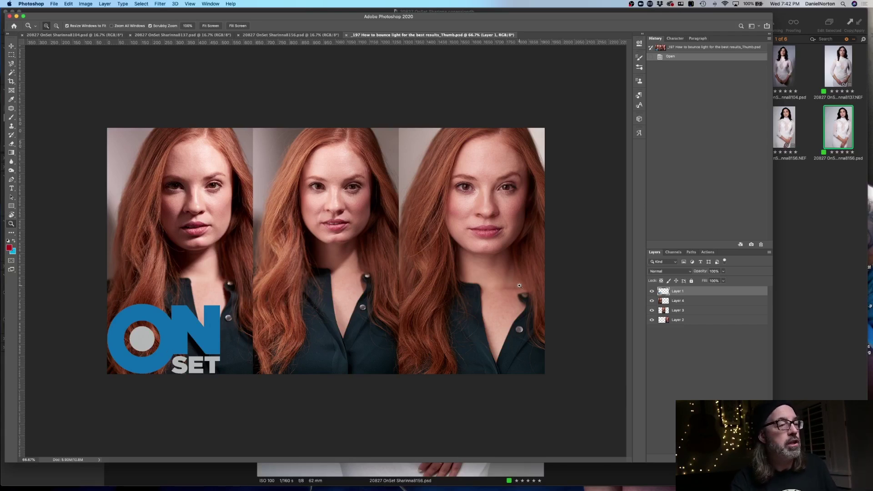
- Delete the three portrait layers from the thumbnail file, keeping only the ON SET logo layer, and clear the layer selection
key("v")
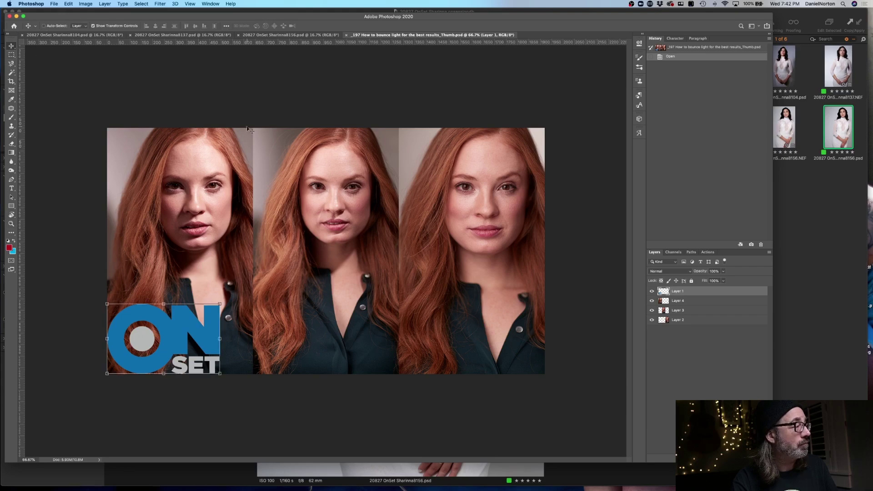
left_click(693, 337)
left_click(694, 301)
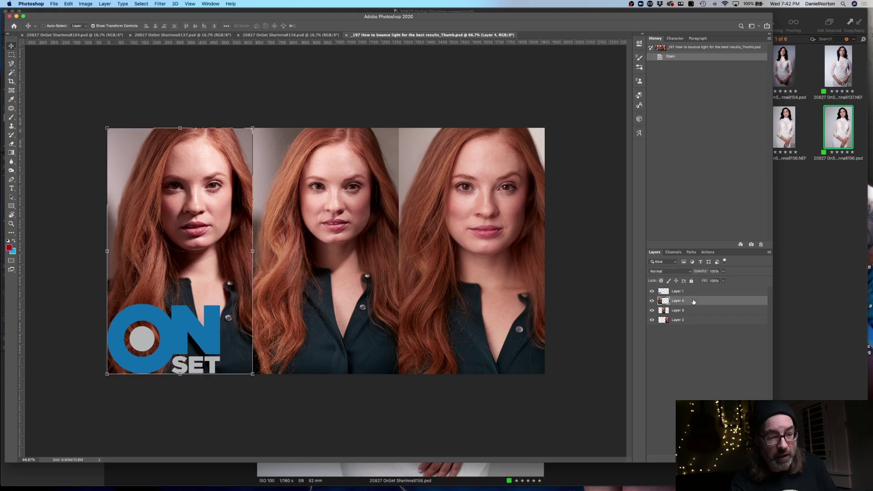
key("Delete")
key("Delete")
key("Delete")
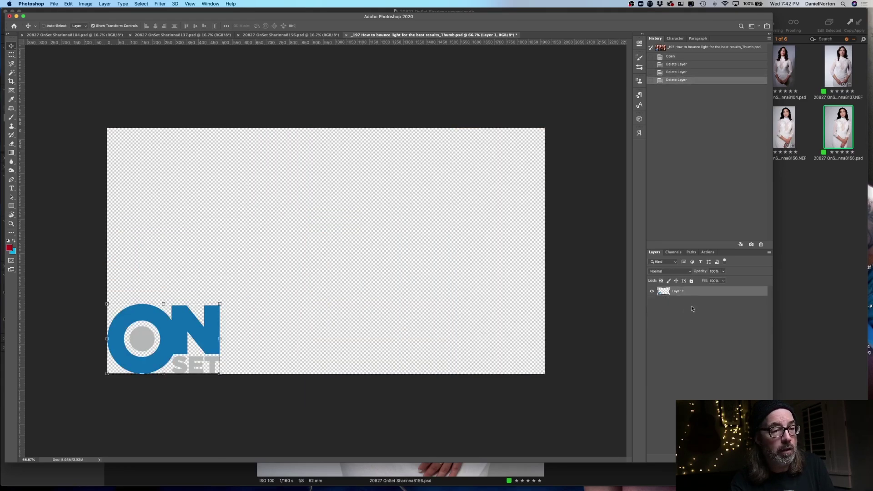
left_click(671, 336)
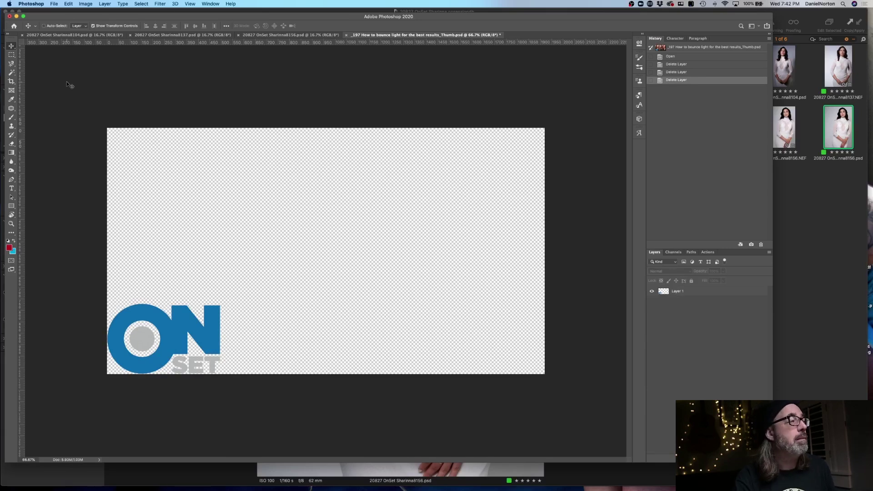
- Crop photo 8104 to 640 x 1080 px with the 3 image thumb crop preset
left_click(74, 35)
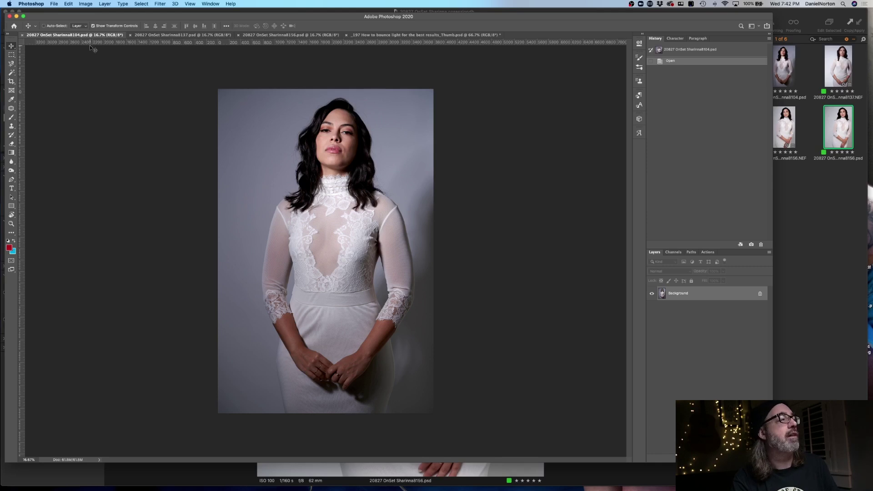
left_click(12, 81)
left_click(70, 27)
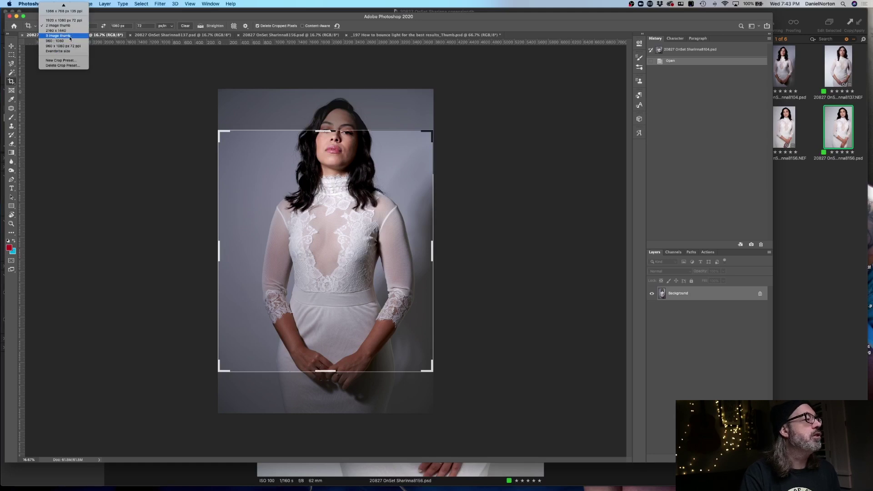
left_click(71, 36)
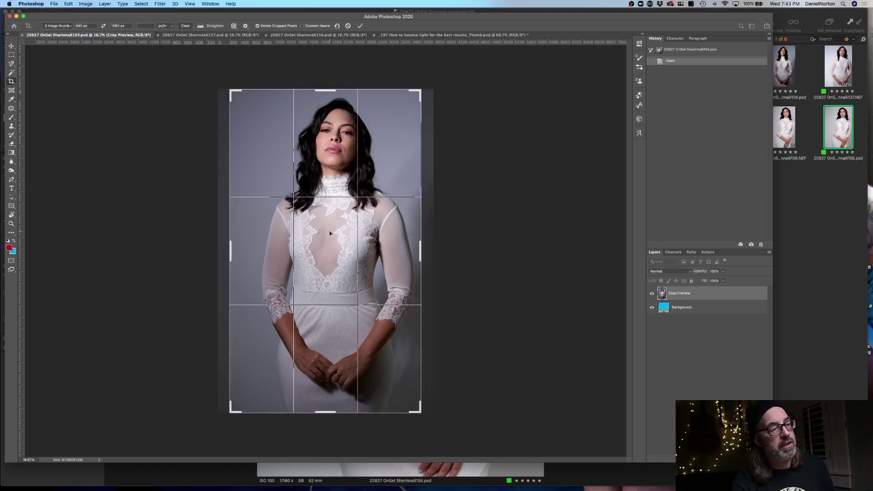
right_click(348, 271)
left_click(349, 273)
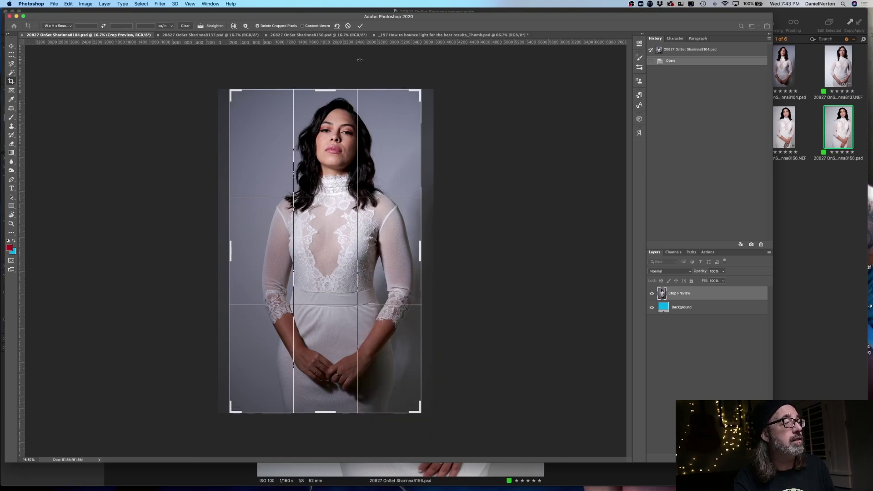
left_click(359, 25)
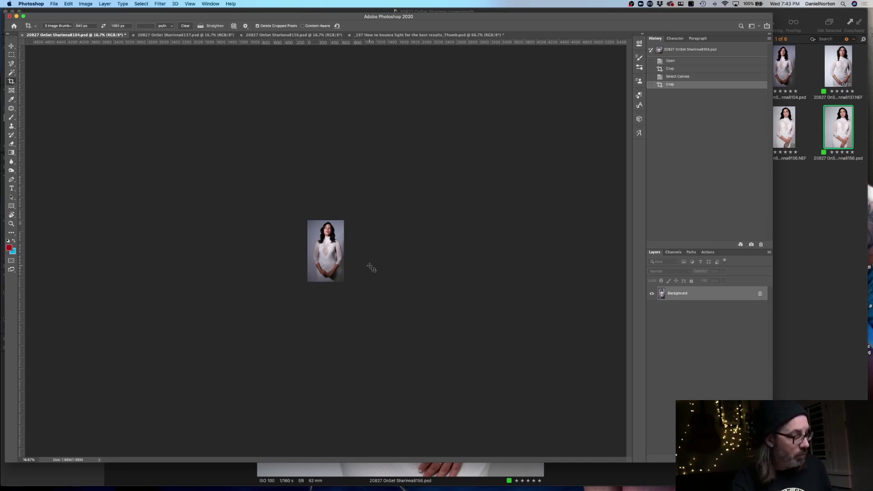
left_click(13, 46)
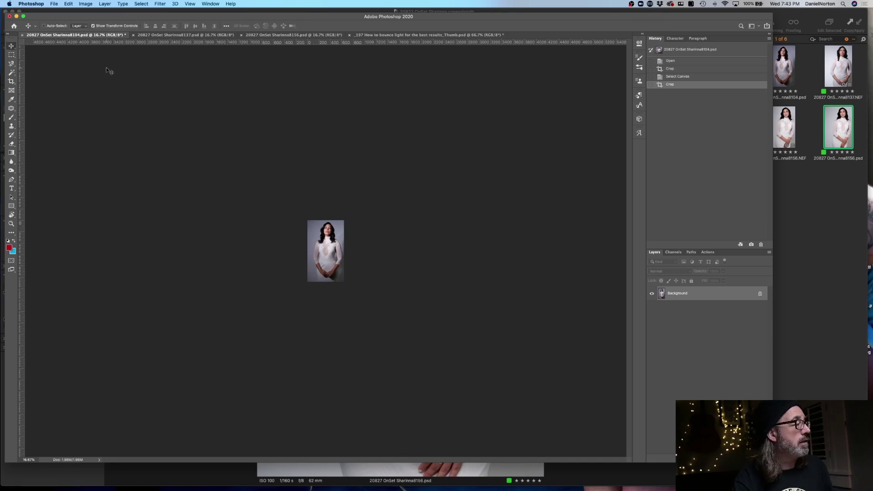
- Crop photo 8137 to 640 x 1080 px with the same preset, shifting the image so the woman is centered in the frame
left_click(179, 35)
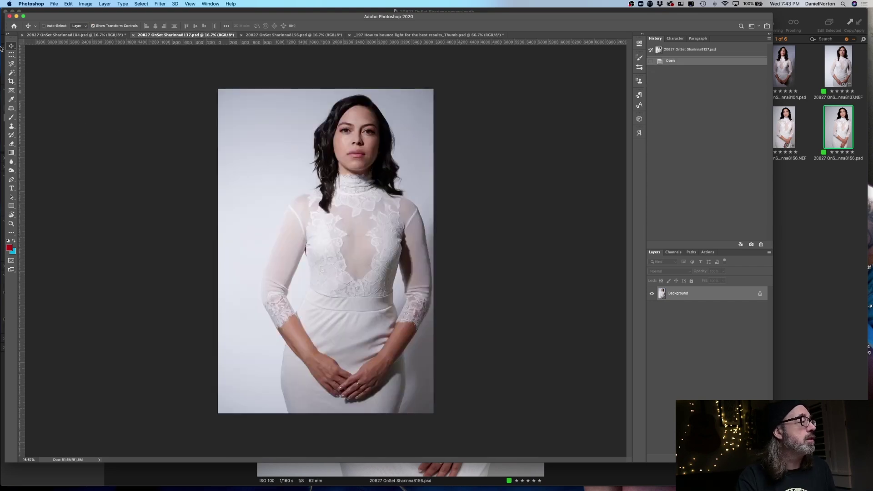
left_click(11, 83)
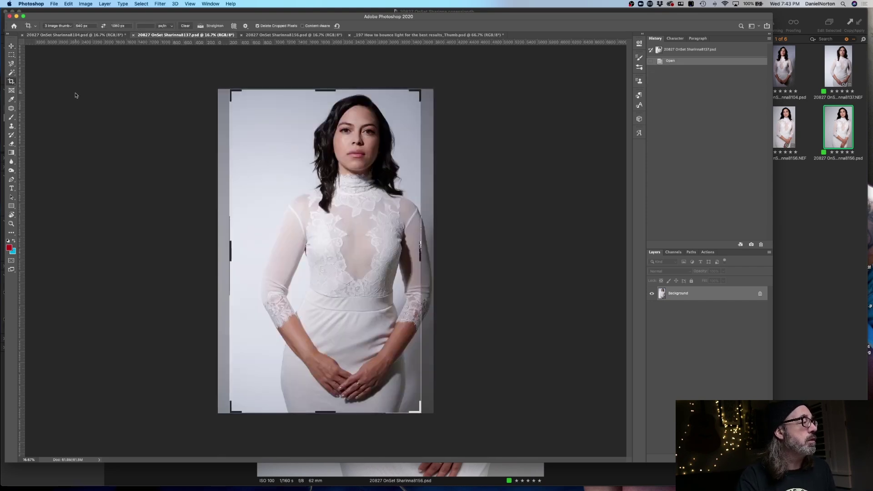
left_click(344, 211)
left_click_drag(344, 211, 333, 213)
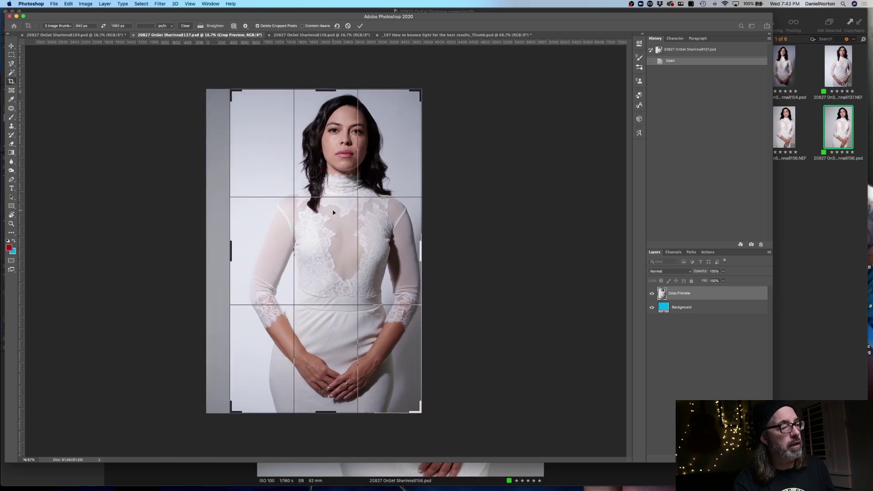
key("Return")
- Crop photo 8156 to 640 x 1080 px, shifting the image so the woman sits near the center of the frame
left_click(270, 35)
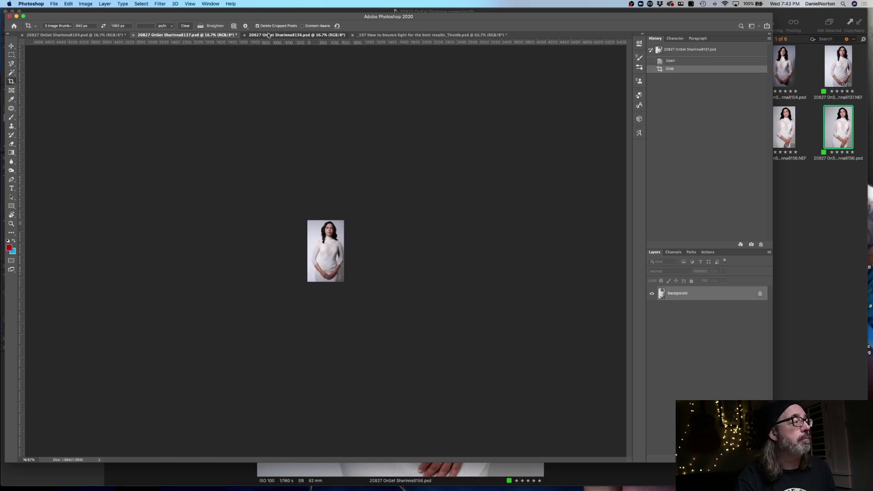
left_click_drag(339, 230, 330, 231)
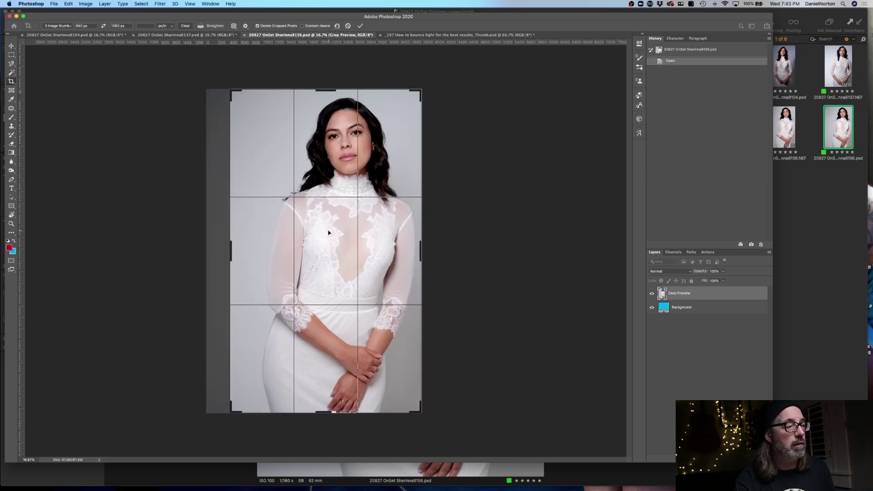
key("Return")
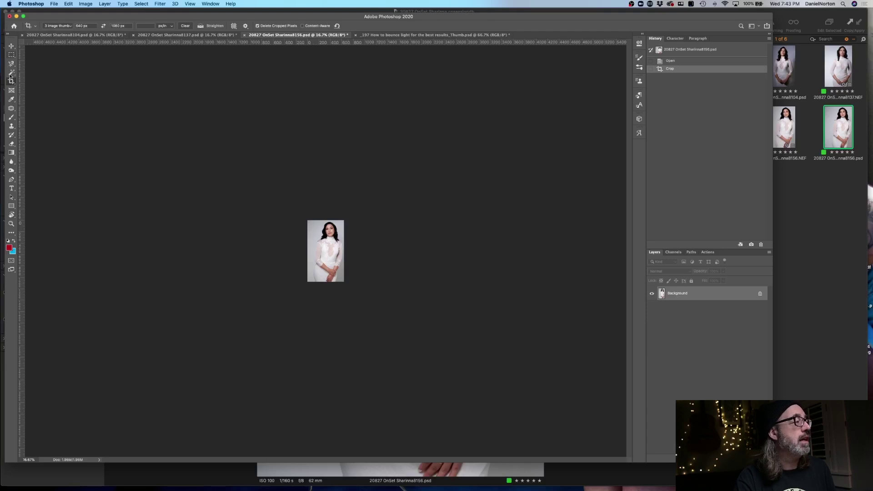
- Copy the entire cropped photo 8156 and paste it as a new layer in the thumbnail file
left_click(11, 46)
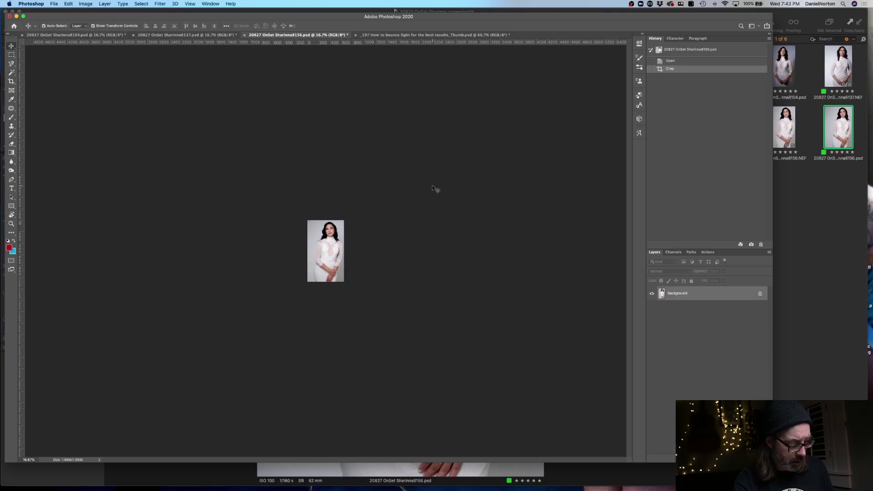
key("super+a")
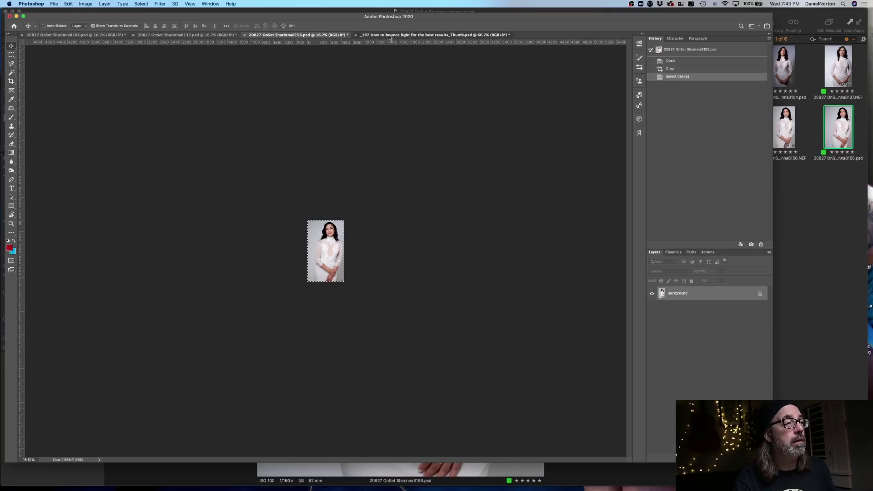
left_click(390, 35)
key("super+v")
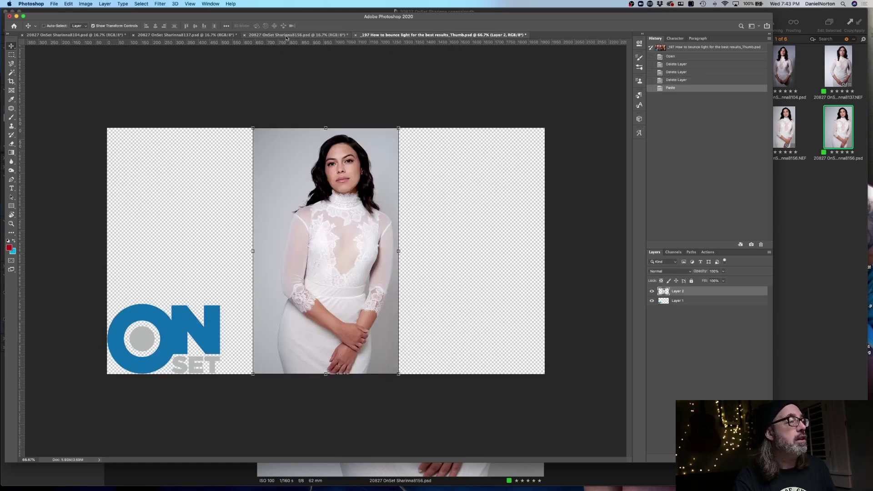
- Copy the entire cropped photo 8137 and paste it as a new layer in the thumbnail file
left_click(288, 36)
left_click(187, 35)
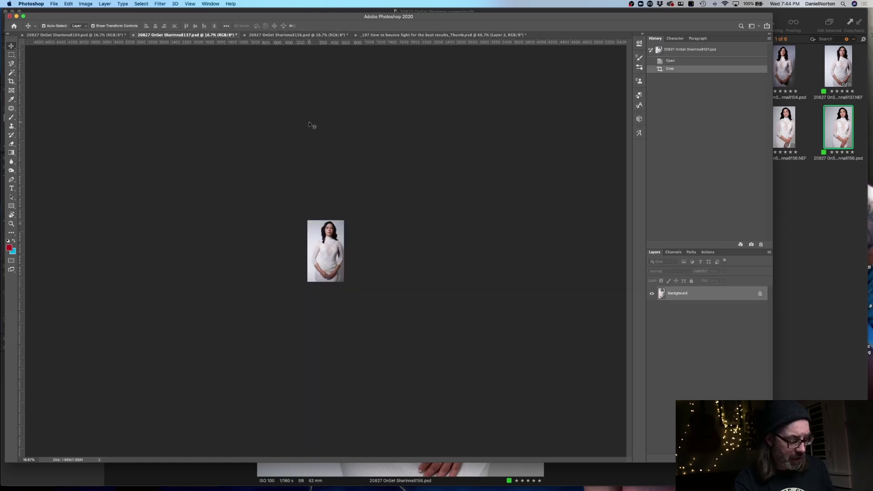
key("super+a")
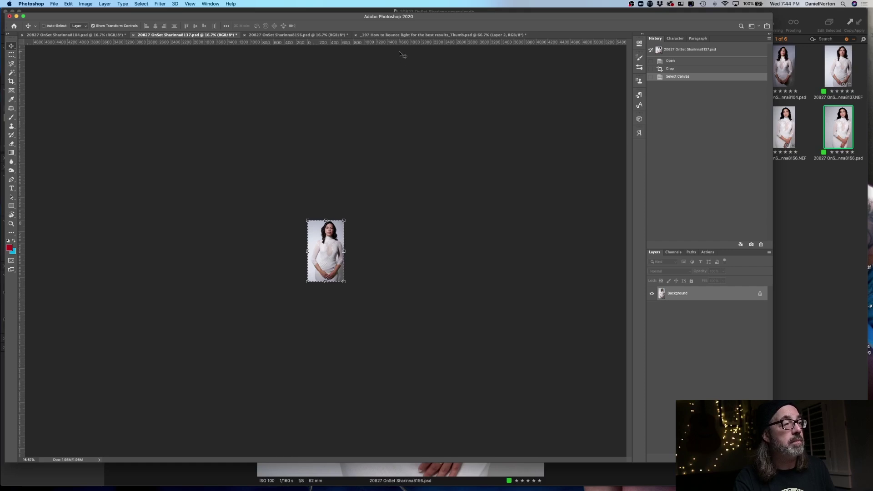
left_click(396, 36)
key("super+v")
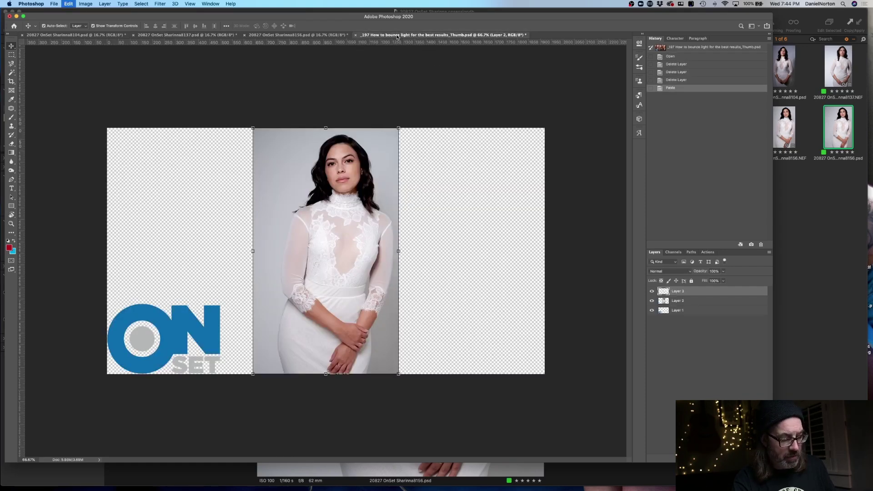
- Copy the entire cropped photo 8104 and paste it as a new layer in the thumbnail file
left_click(109, 35)
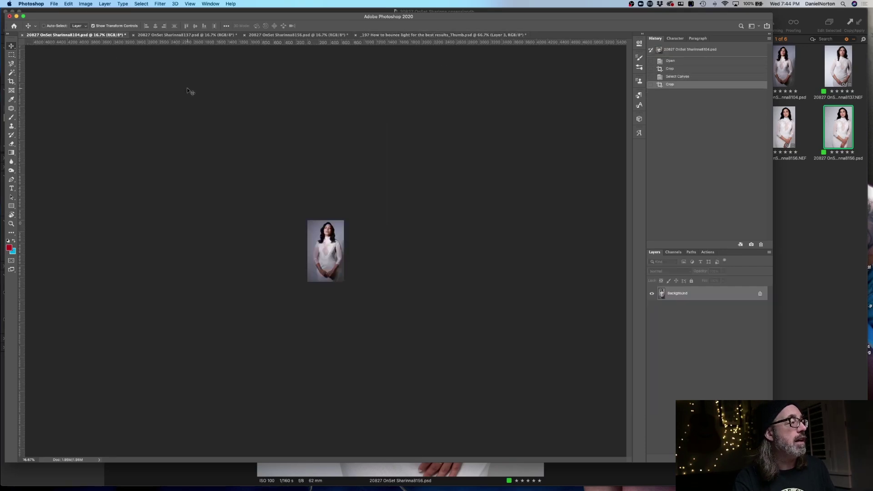
key("super+a")
key("super+c")
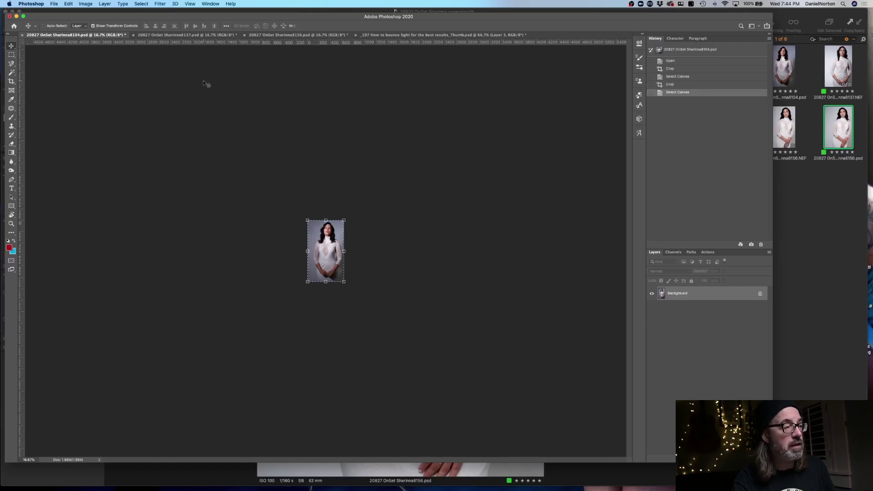
left_click(397, 35)
key("super+v")
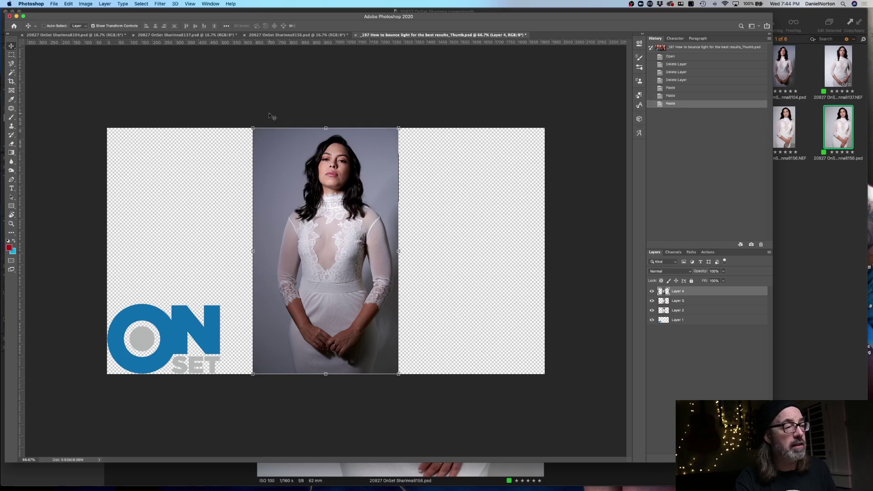
- Move the darker 8104 portrait to the left third of the thumbnail canvas and select Layer 3, which holds the 8137 portrait
left_click_drag(341, 216, 474, 215)
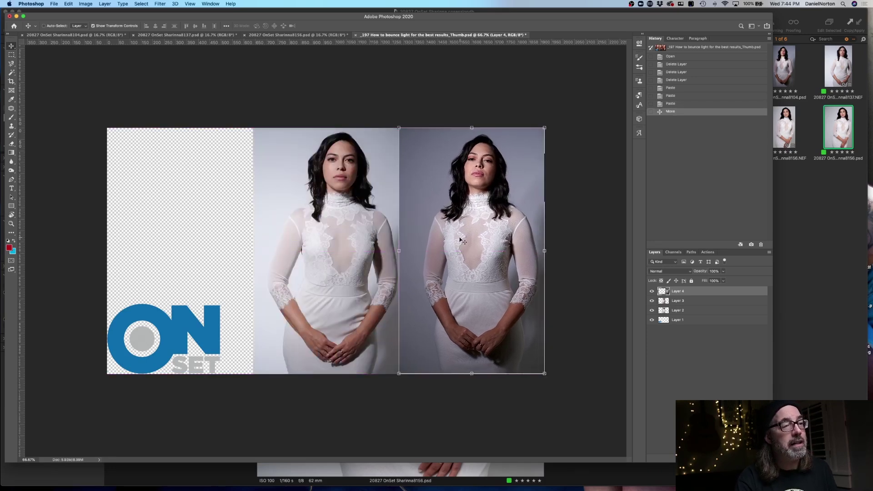
left_click_drag(352, 246, 59, 247)
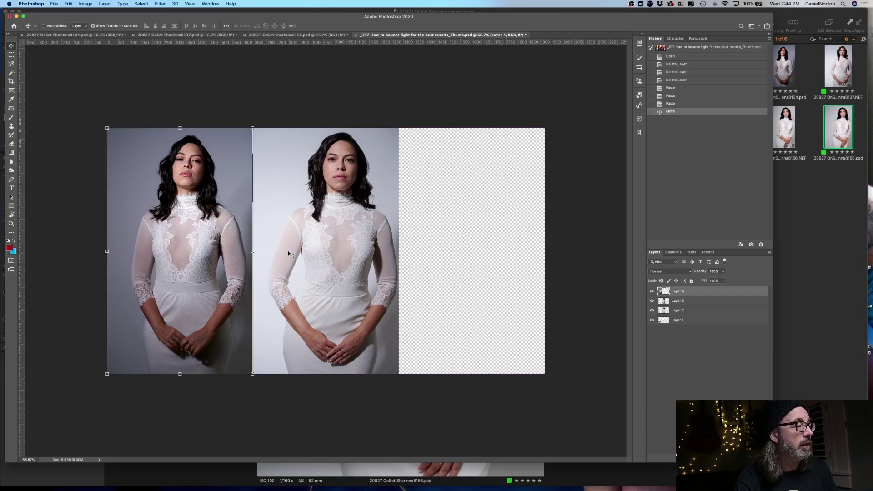
left_click(694, 302)
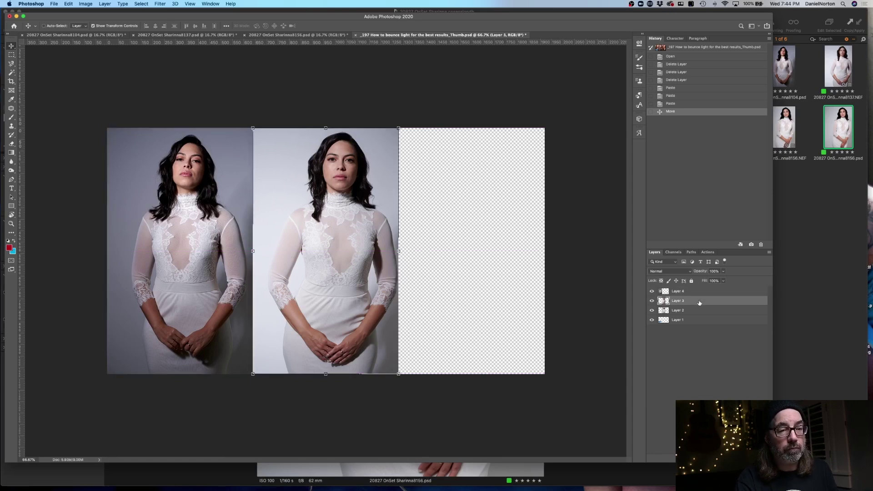
- Move the 8156 portrait on Layer 2 to the right third of the canvas, and align the 8137 portrait in the middle third
left_click_drag(357, 251, 304, 253)
left_click(691, 310)
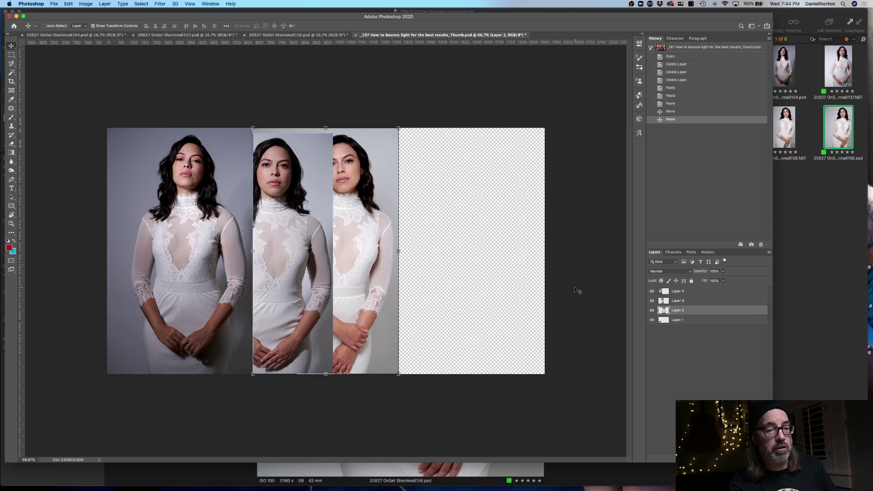
left_click_drag(356, 262, 502, 250)
left_click(686, 300)
left_click_drag(300, 273, 373, 264)
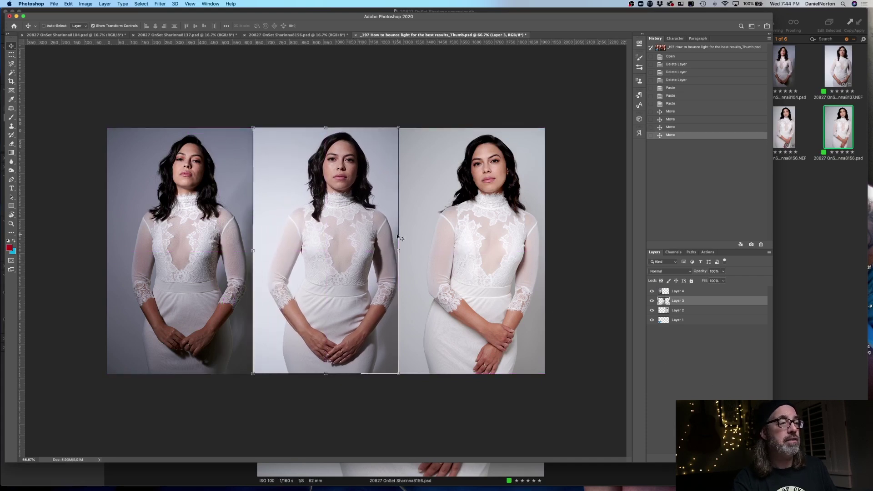
mouse_move(374, 245)
left_mouse_down()
mouse_move(376, 238)
mouse_move(374, 245)
left_mouse_up()
left_click(713, 398)
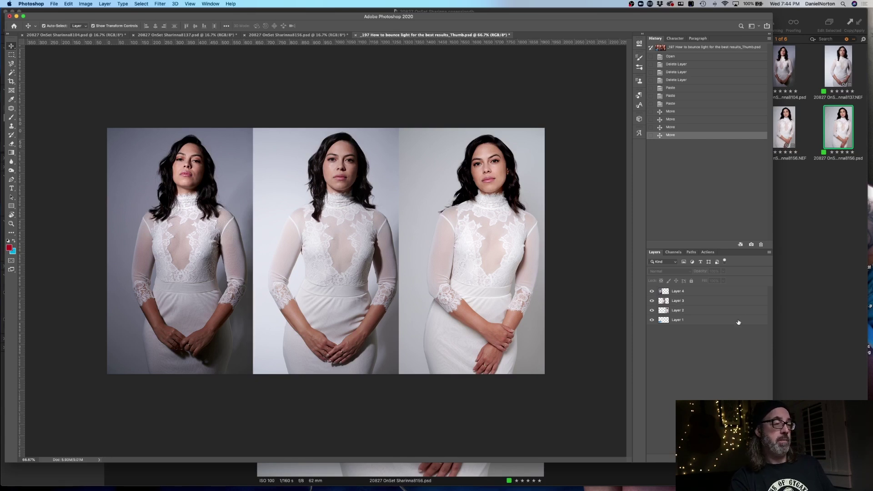
- Bring Layer 1 with the ON SET logo to the front of the layer stack, above all three portraits
left_click_drag(690, 322, 691, 291)
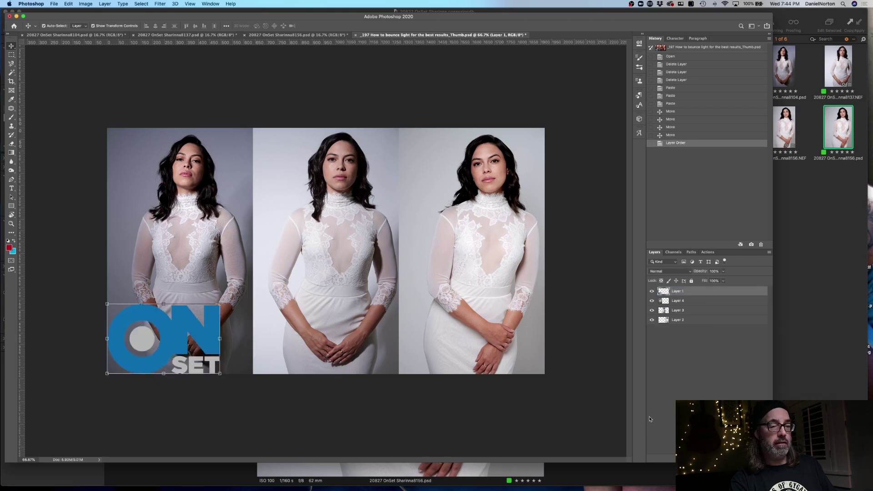
left_click(585, 405)
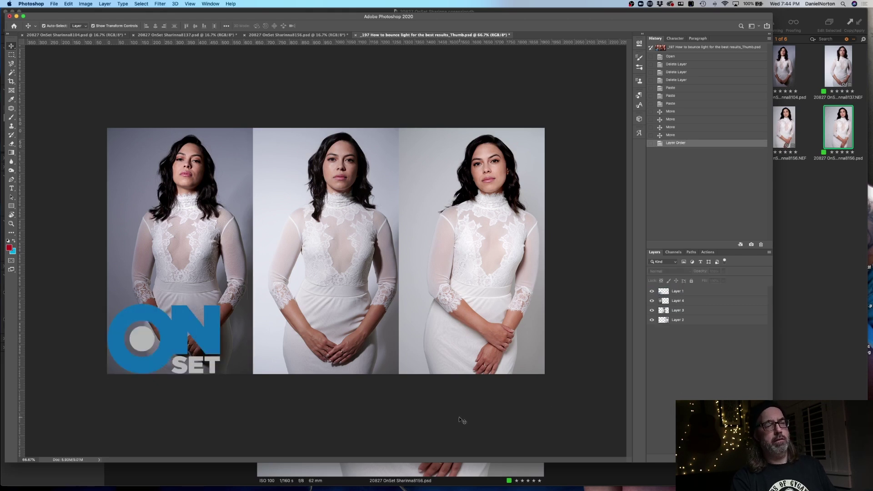
- Examine the three-portrait layout with the logo at reduced thumbnail size and at close range
key("z")
left_click(347, 311, "alt")
left_click(348, 311, "alt")
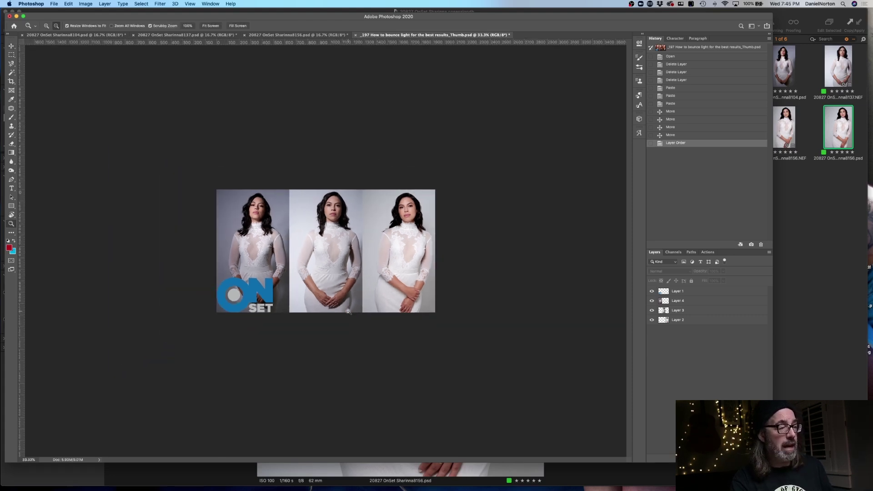
left_click(347, 311, "alt")
left_click(348, 311, "alt")
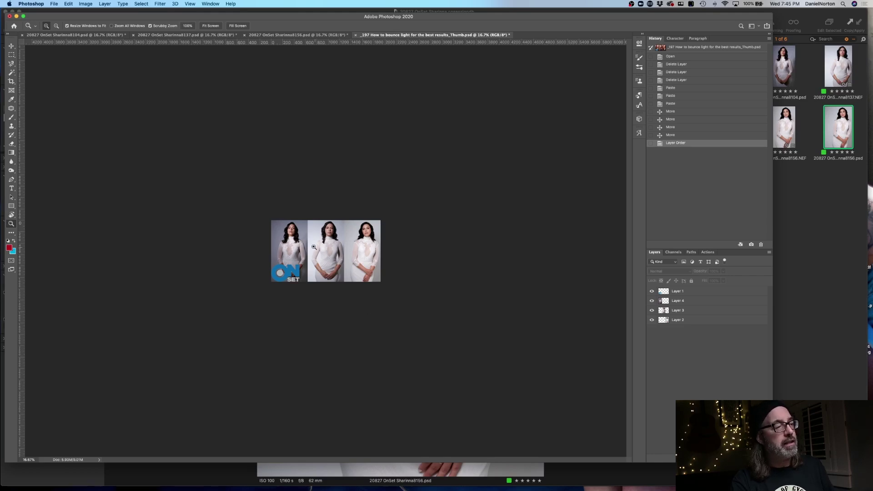
left_click_drag(335, 252, 381, 287)
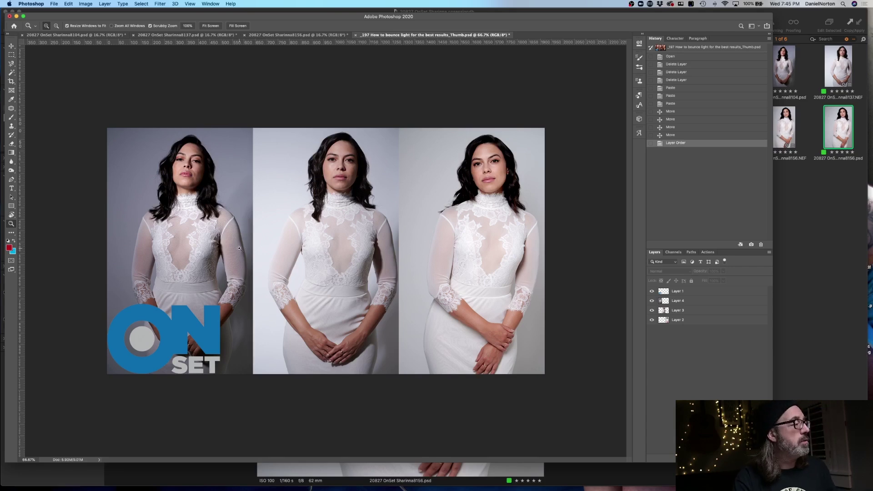
left_click(694, 293)
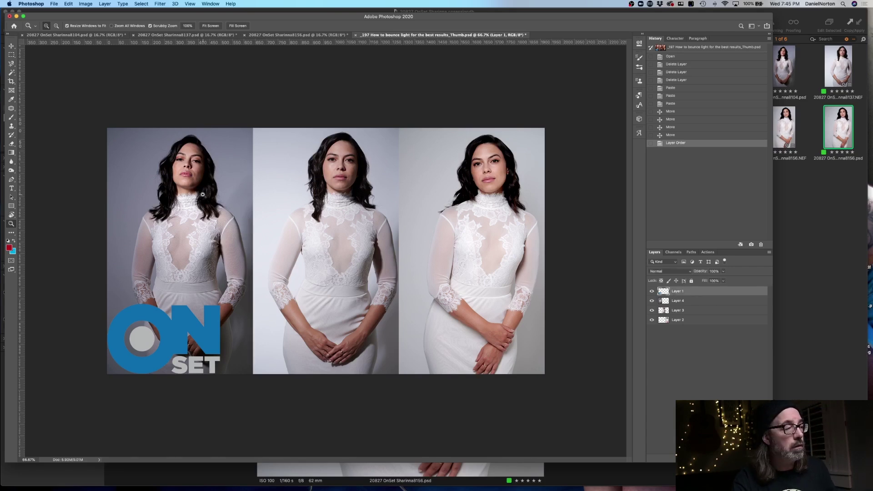
left_click(202, 195)
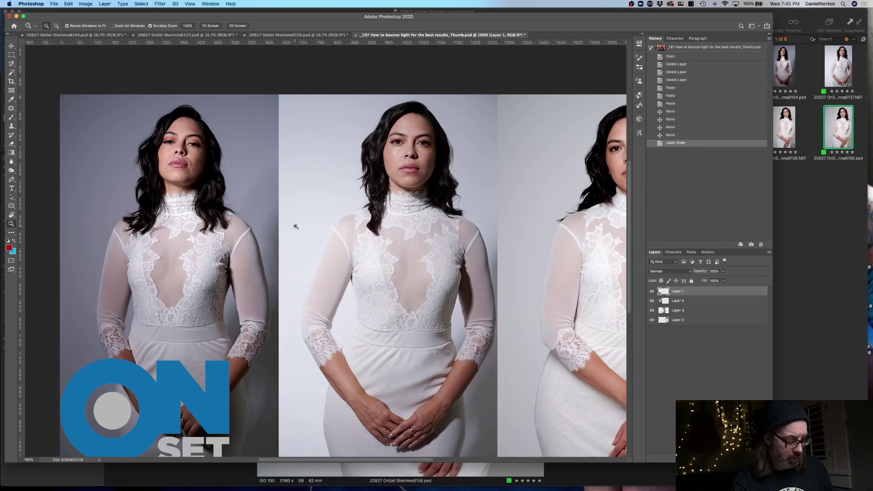
left_click(329, 232, "alt")
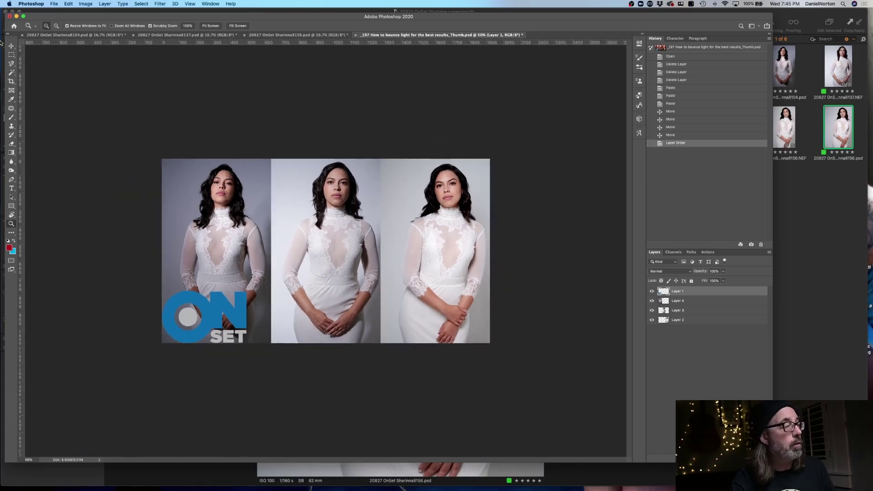
- Try swapping the outer portraits, with the bright one in the left third and the dark one in the right third
left_click(12, 46)
left_click_drag(251, 234, 223, 234)
left_click_drag(417, 255, 438, 256)
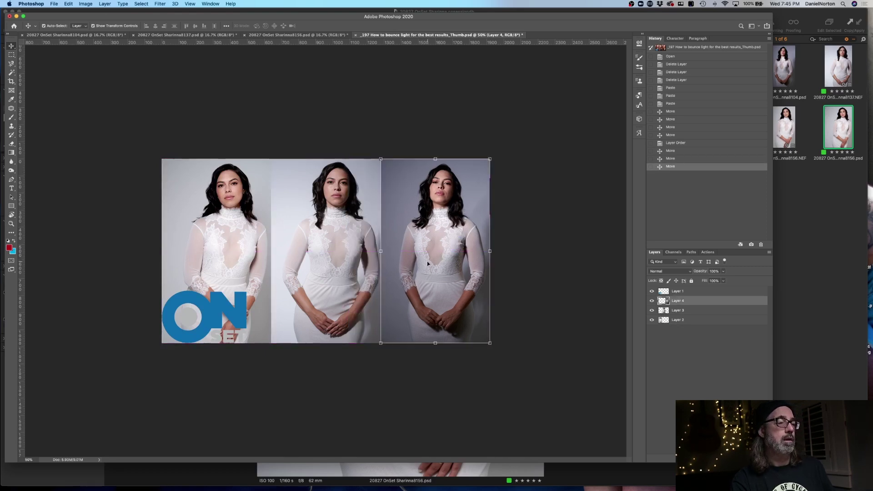
left_click(529, 247)
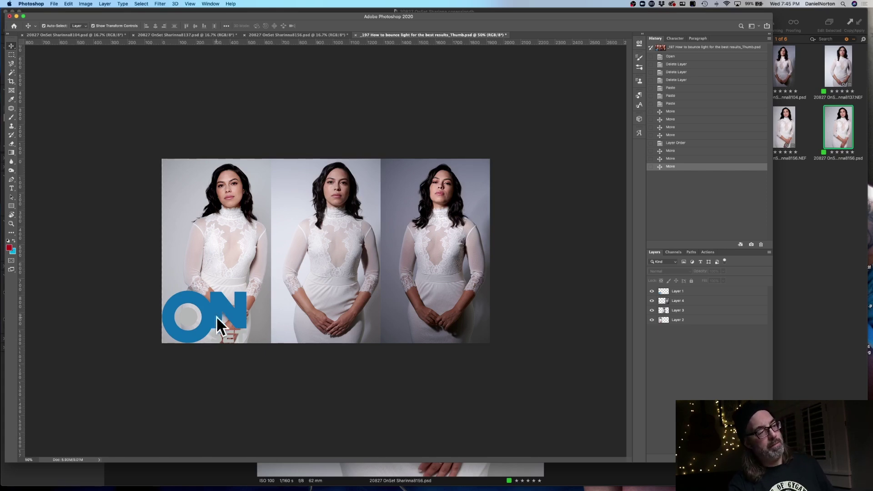
- Return the dark portrait to the left third and the bright portrait to the right third of the canvas
left_click_drag(446, 314, 257, 293)
left_click_drag(181, 262, 400, 262)
left_click_drag(217, 253, 187, 254)
left_click(575, 277)
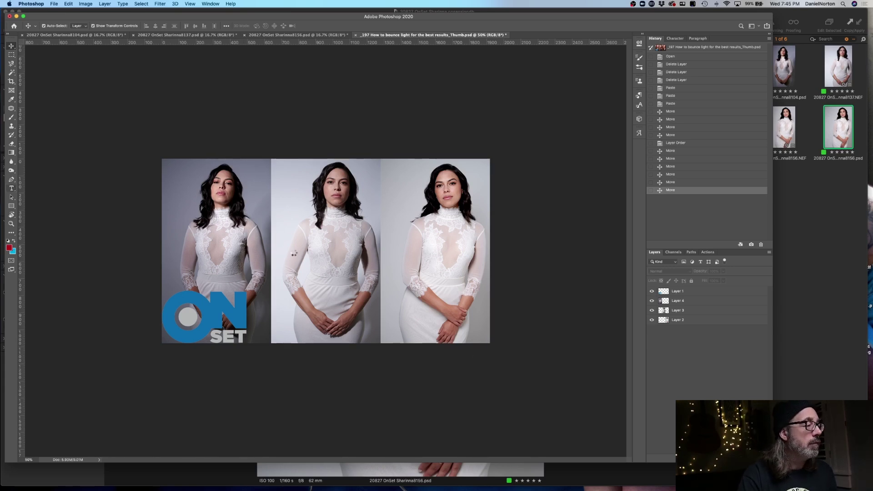
- Add a horizontal text layer over the middle portrait reading "Feathering" and "Light" on two lines
key("t")
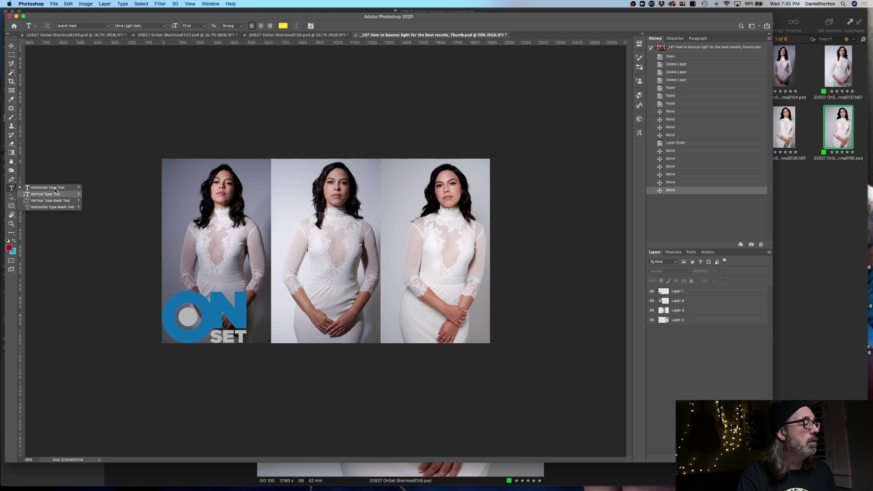
left_click(302, 268)
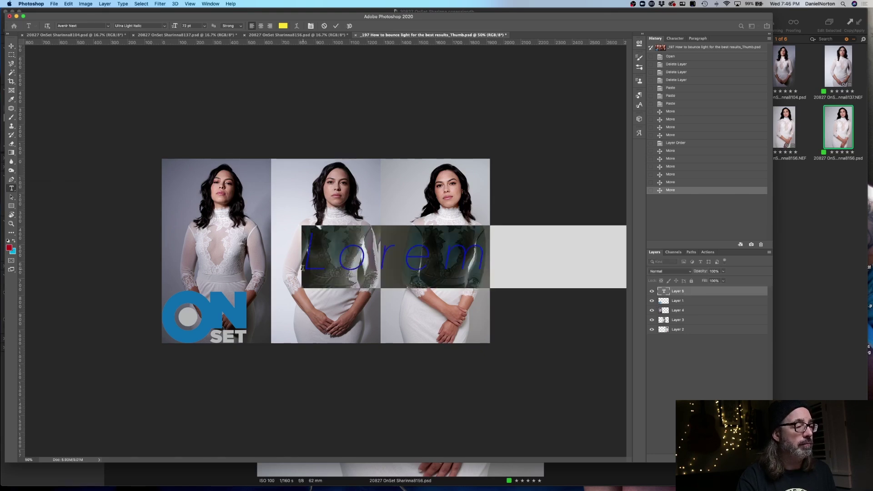
type("Feathe")
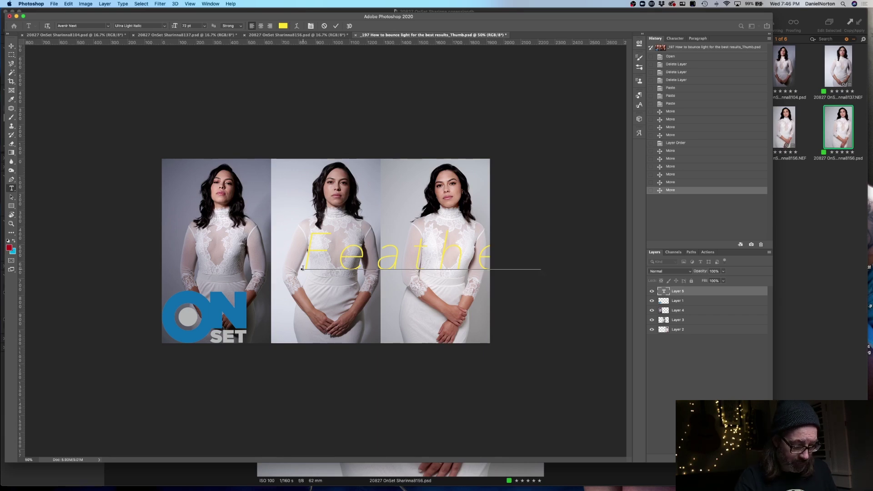
type("ri")
key("Return")
type("Light")
- Set the whole title text to Arial Black and color it with the gray sampled from the logo's inner circle
key("super+a")
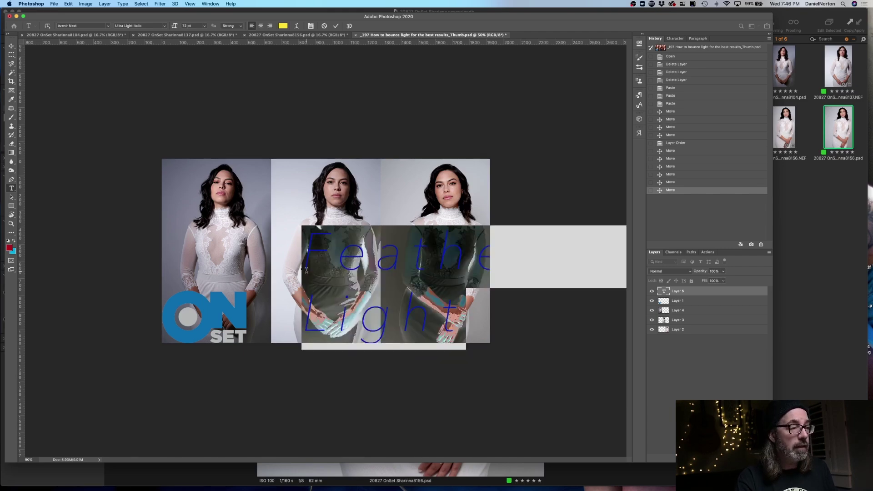
left_click(109, 26)
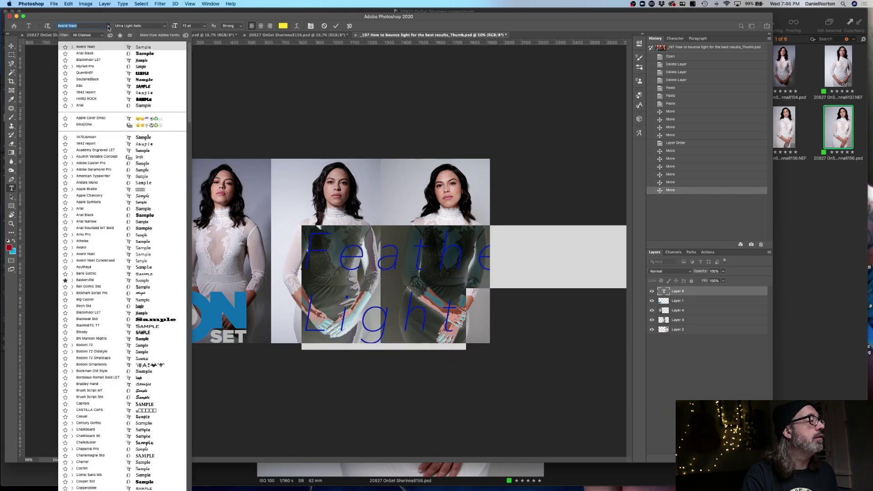
left_click(144, 53)
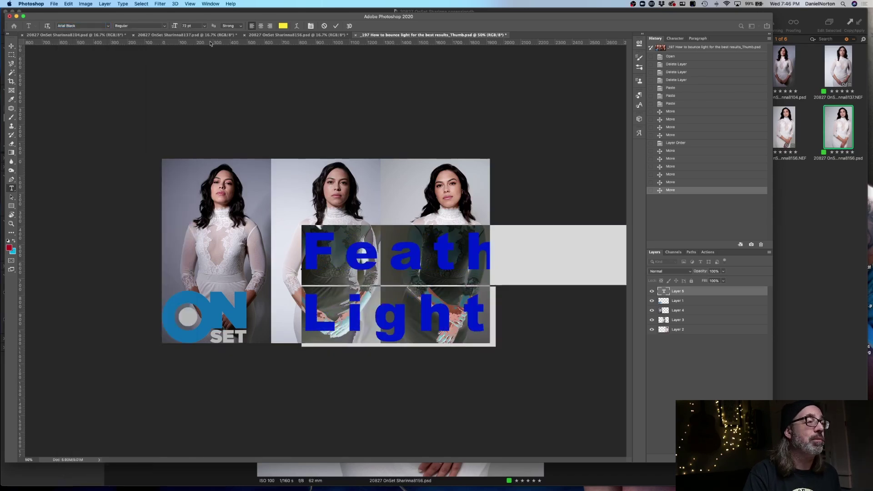
left_click(283, 26)
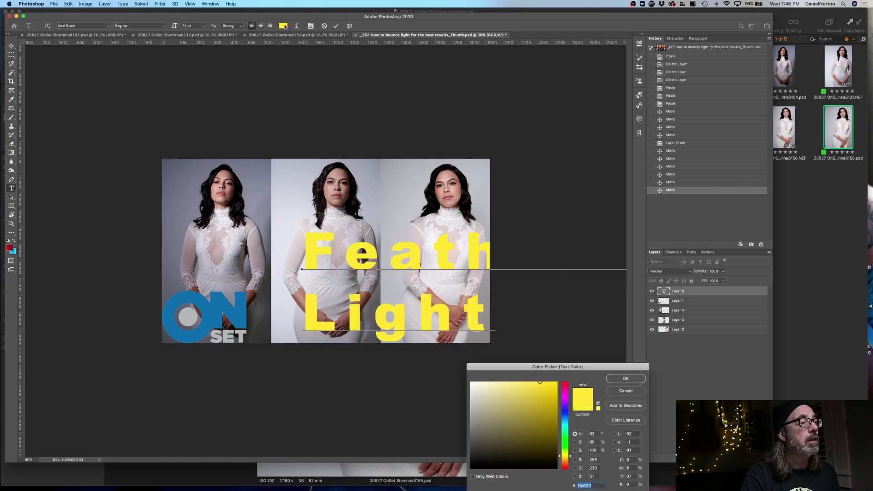
left_click(189, 315)
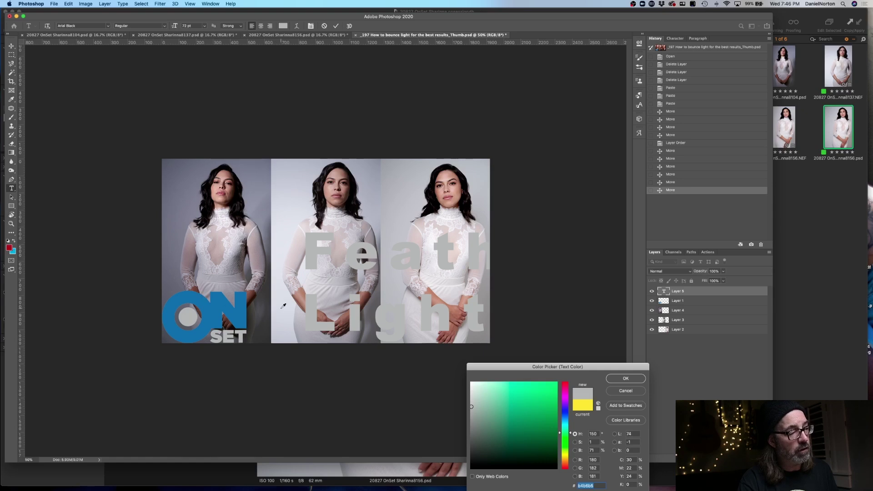
left_click(640, 384)
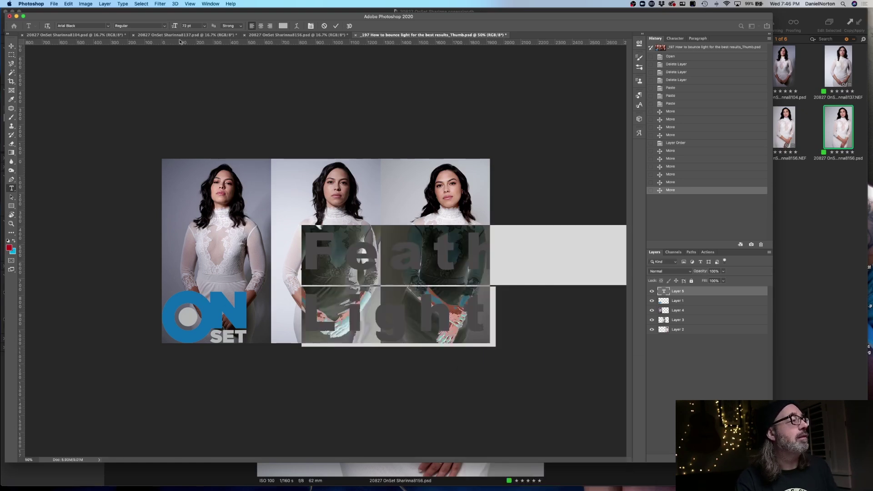
- Scale the Feathering Light title to about 50% and place it across the middle and right portraits, starting at the middle one's left edge
left_click(11, 46)
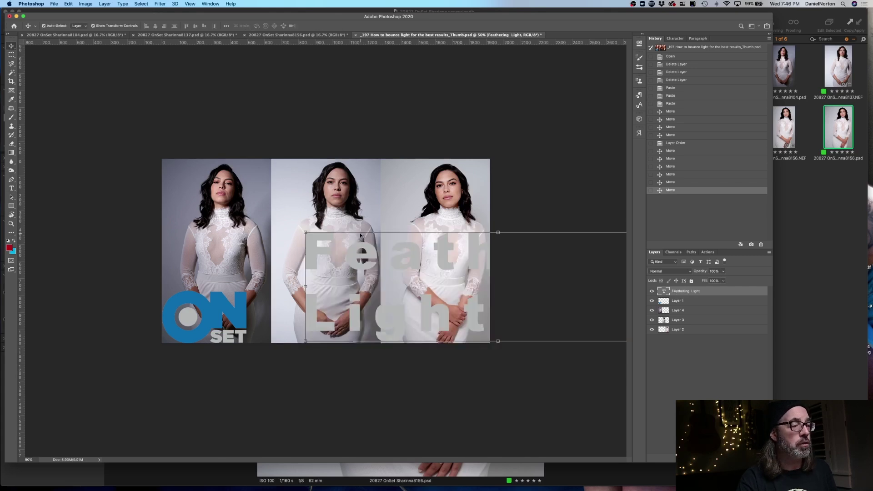
left_click_drag(306, 287, 190, 229)
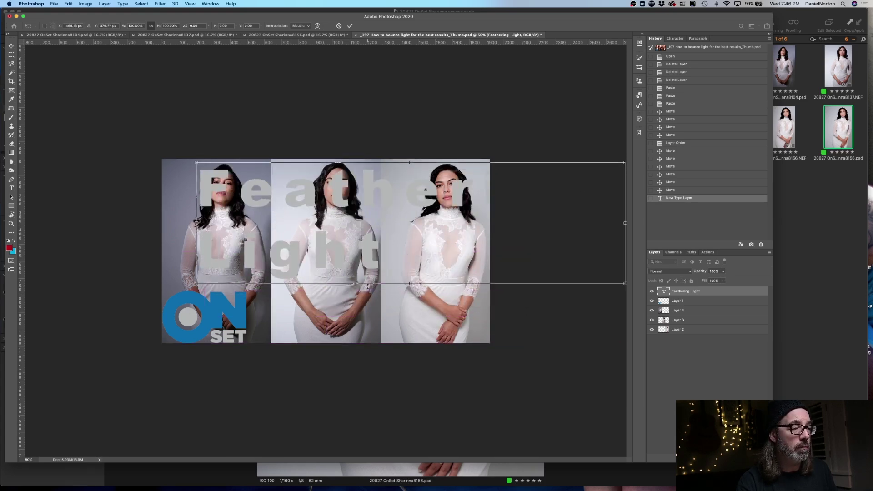
left_click_drag(409, 284, 342, 290)
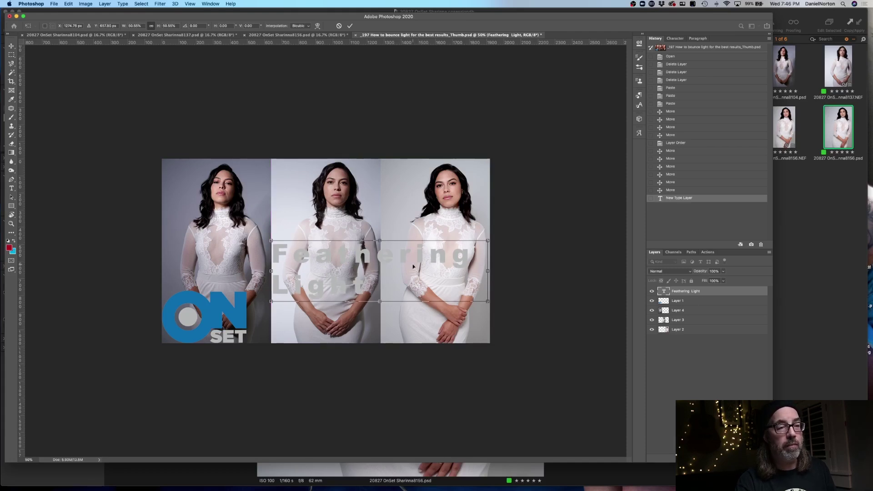
- Recolor the Feathering Light title with the blue sampled from the ON SET logo
left_click(12, 188)
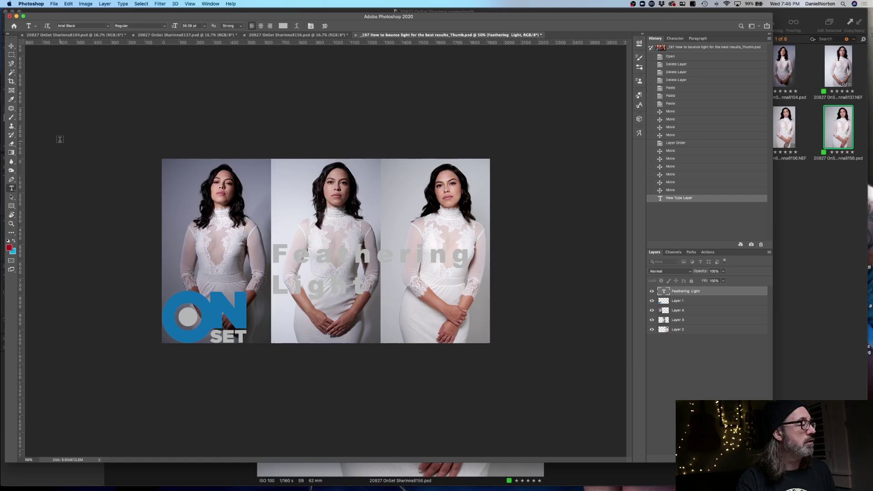
left_click(282, 26)
left_click(221, 298)
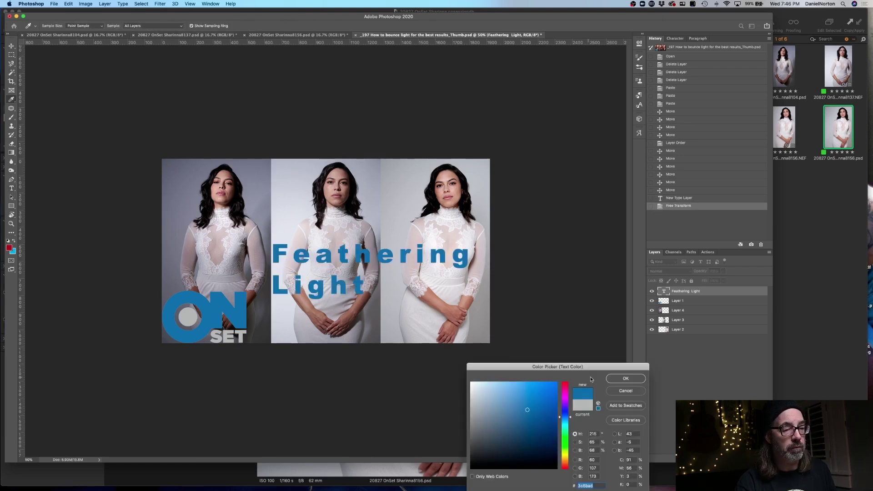
left_click(624, 380)
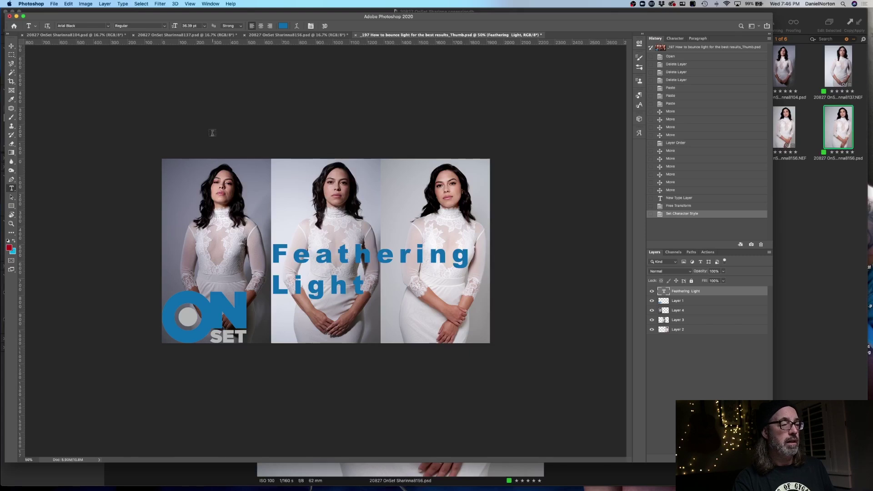
left_click(12, 47)
left_click_drag(359, 258, 359, 257)
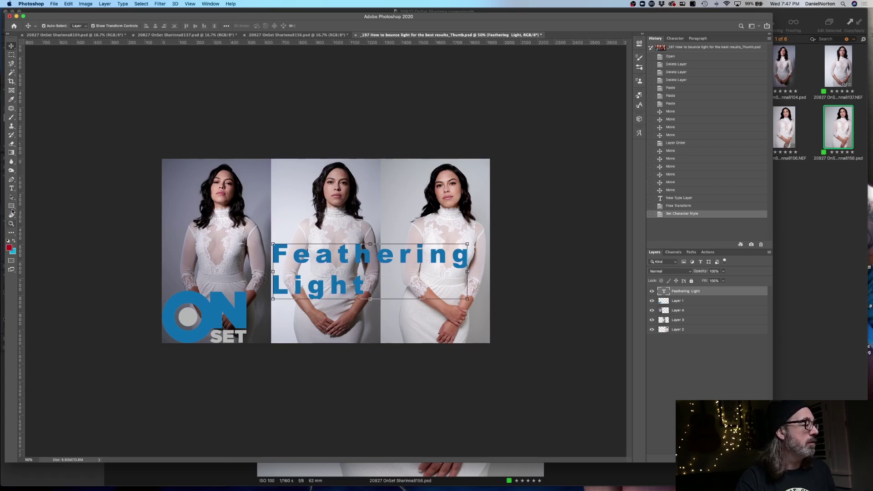
- Change the blue title's color to the gray sampled from the logo's inner circle
left_click(11, 188)
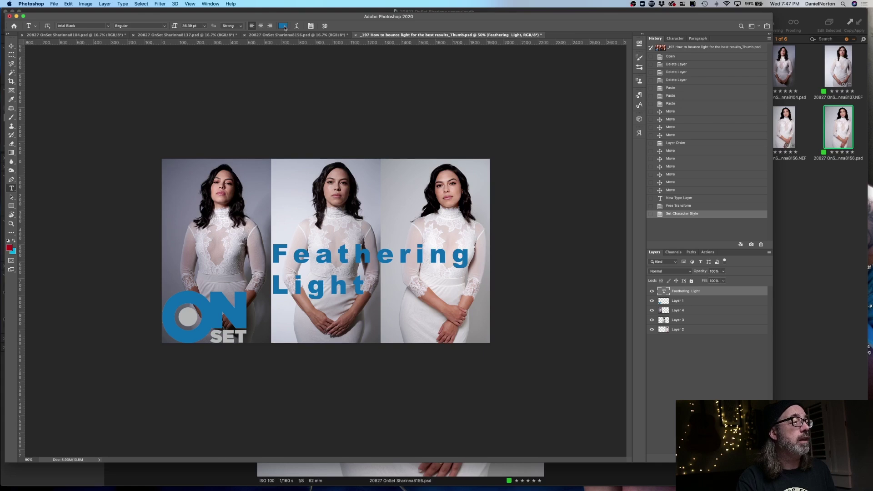
left_click(284, 26)
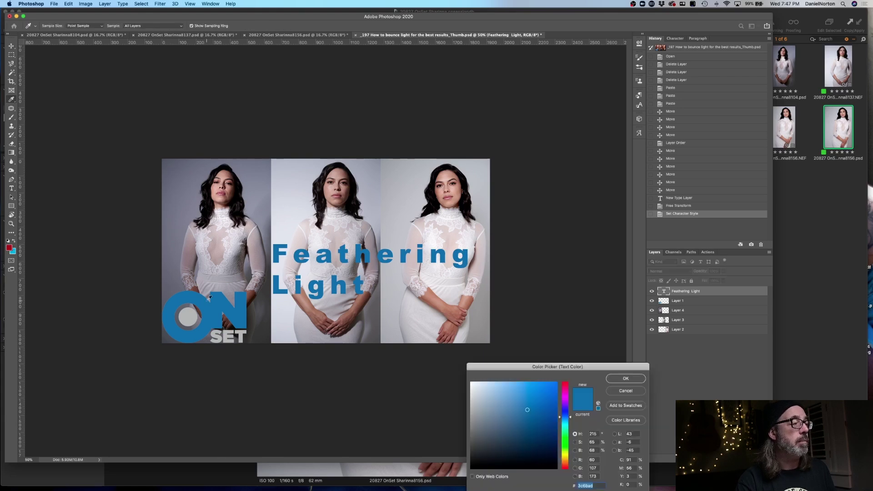
left_click(189, 315)
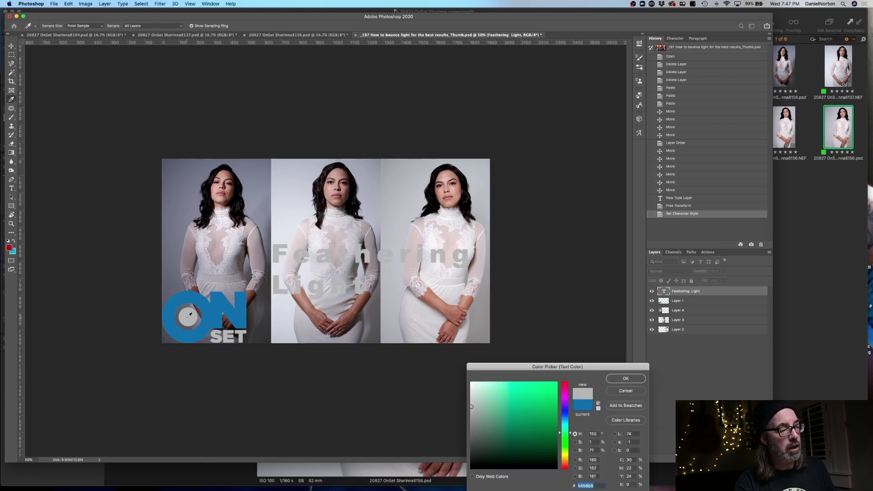
left_click(625, 378)
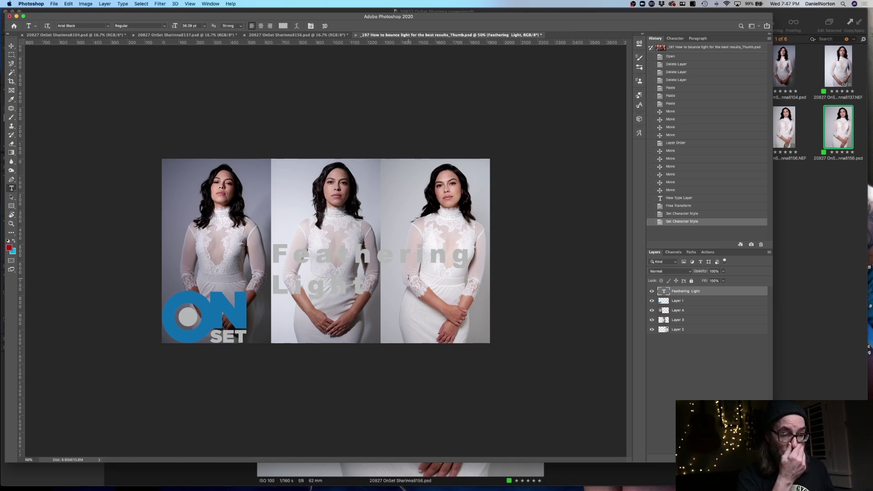
- Undo the last two color changes made to the title text
key("super+z")
key("super+z")
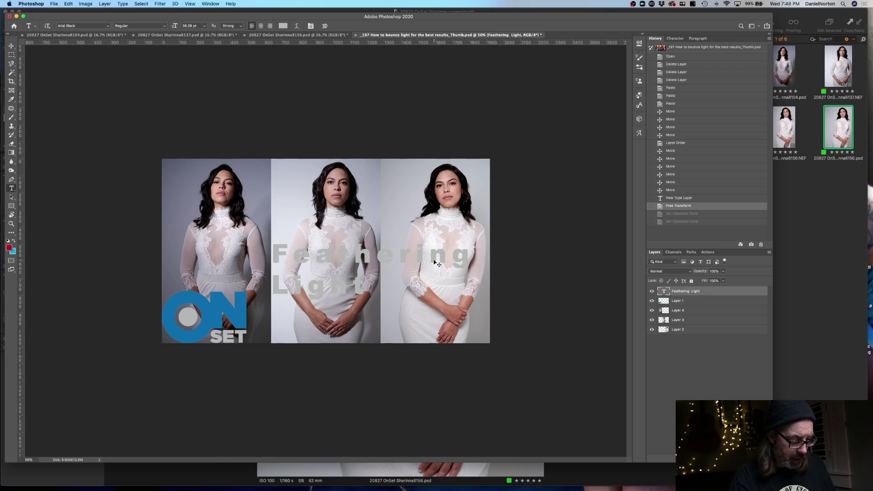
- Shift the gray Feathering Light title 2 px up and 2 px to the right using Free Transform
key("super+t")
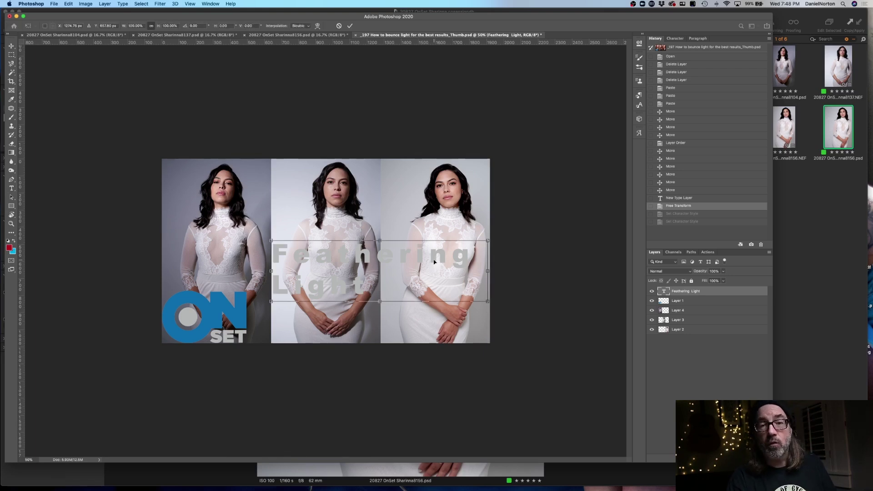
key("Up")
key("Up")
key("Right")
key("Right")
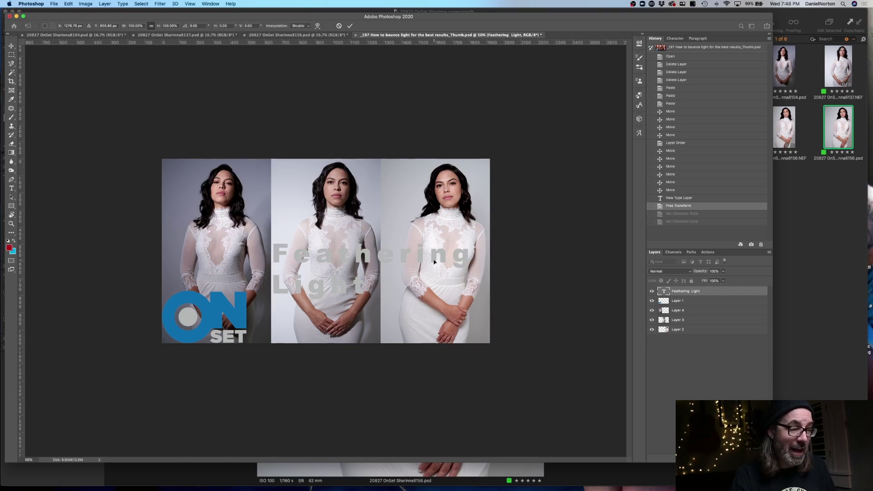
key("Return")
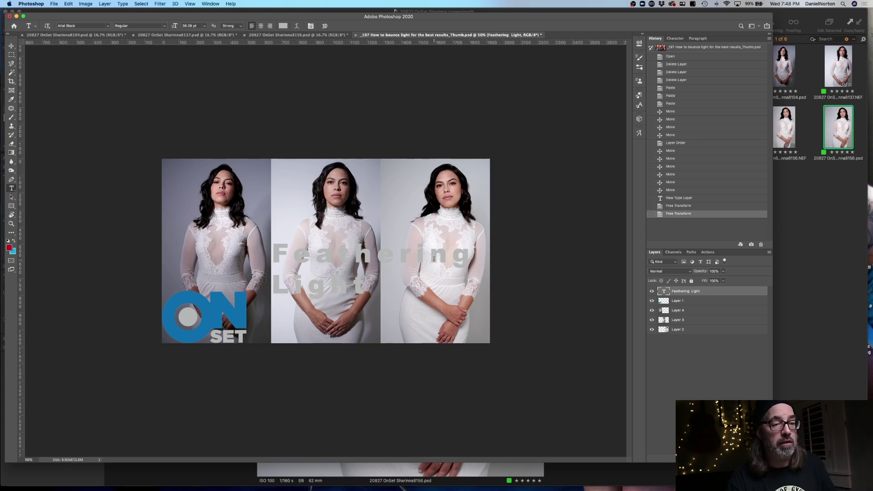
- Leave text editing and nudge the gray Feathering Light title slightly with the Move tool
left_click(300, 259)
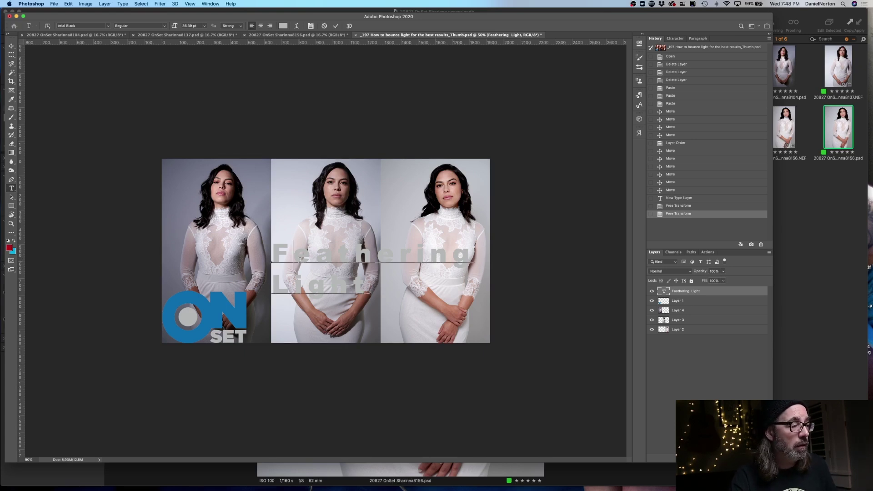
left_click(12, 46)
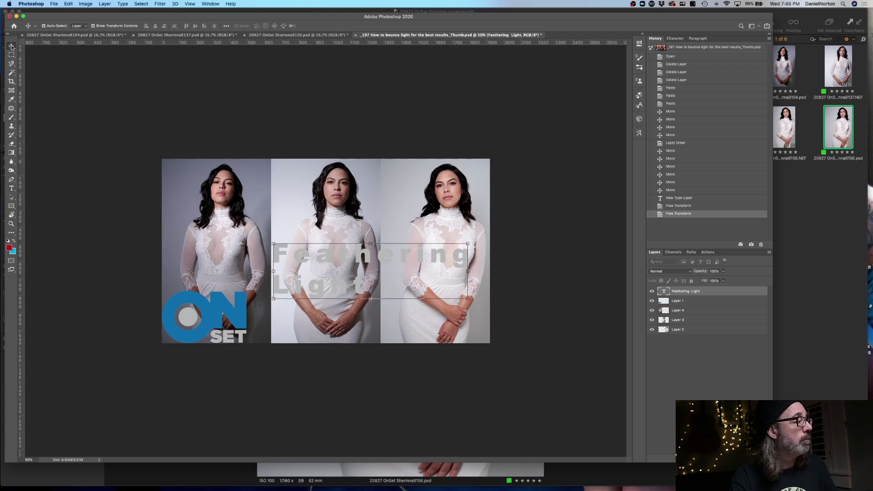
key("Up")
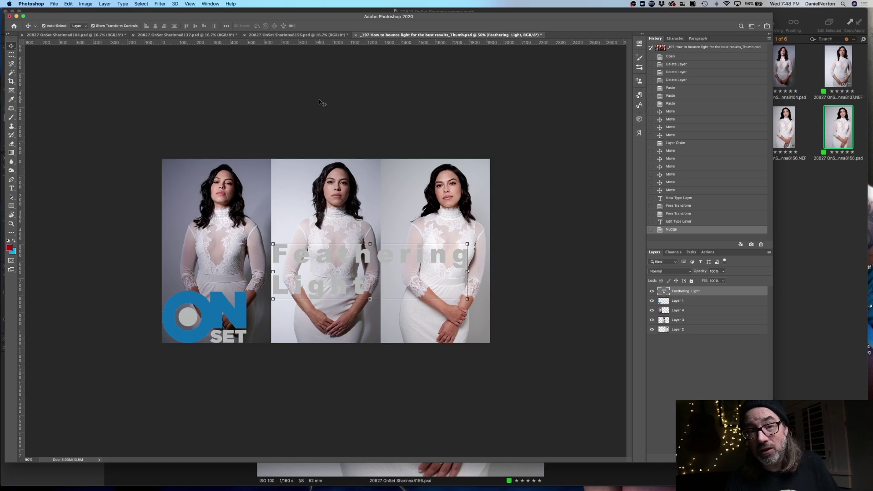
- Duplicate the title seven times by repeating the last transform, offsetting each copy up and to the right to build an extruded look
key("super")
key("shift+super+alt+t")
key("shift+super+alt+t")
key("shift+super+alt+t")
key("shift+super+alt+t")
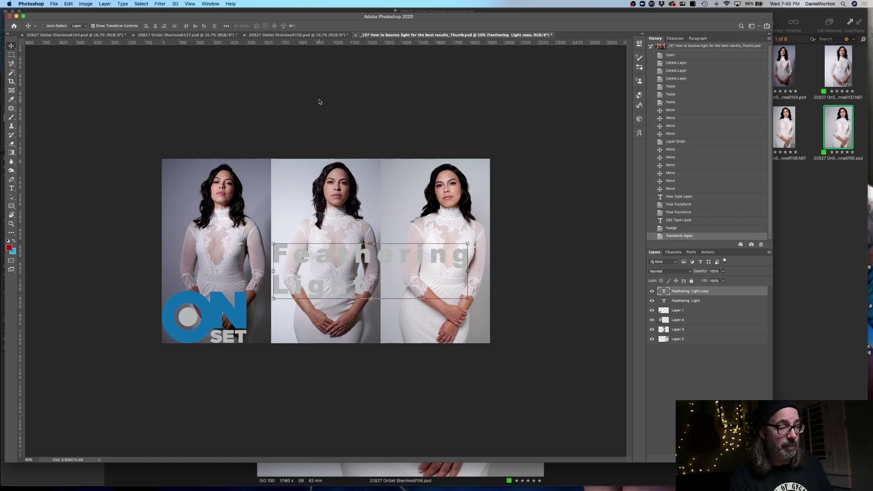
key("shift+super+alt+t")
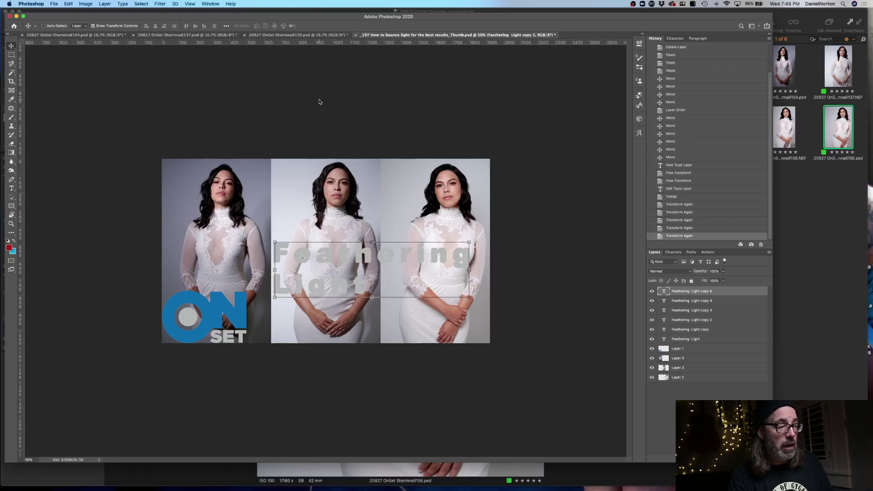
key("shift+super+alt+t")
key("shift+super+alt+t")
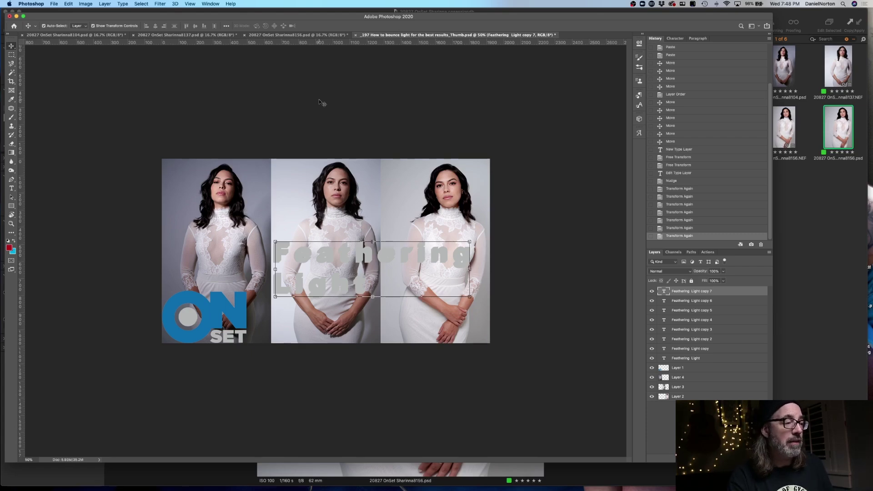
- Recolor the topmost copy of the title with the blue sampled from the ON lettering of the logo
left_click(12, 223)
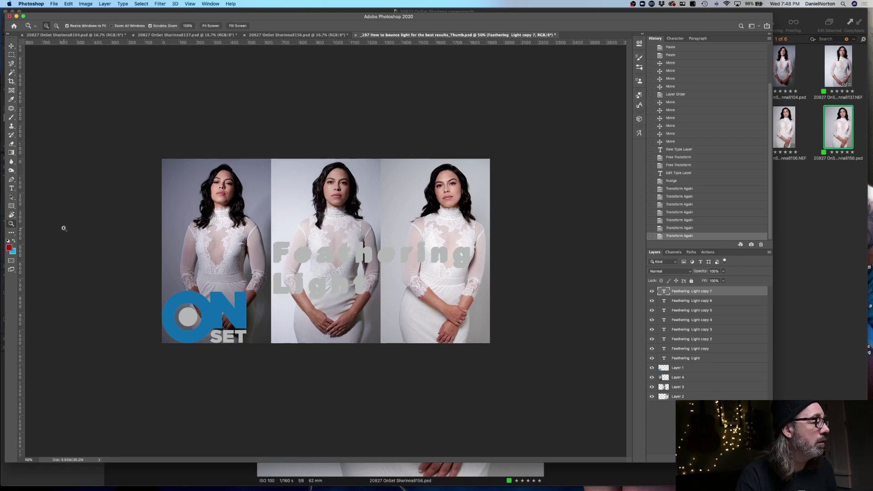
left_click(350, 255)
left_click(350, 255)
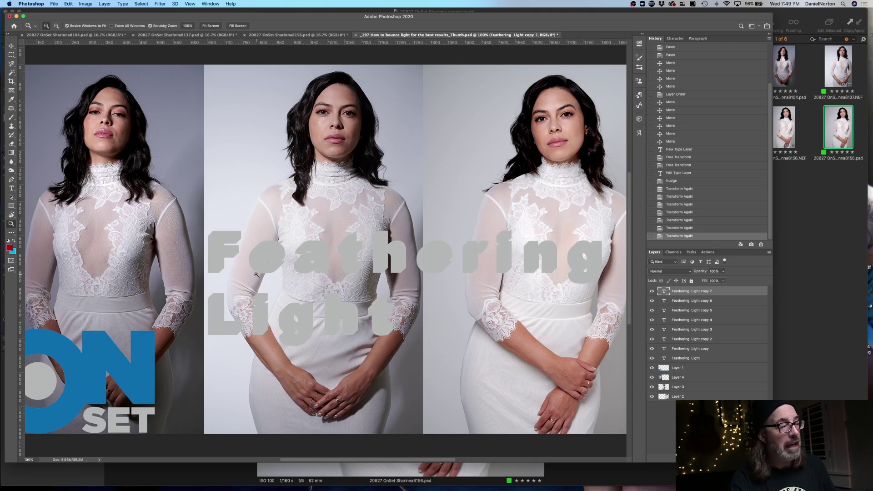
left_click(14, 191)
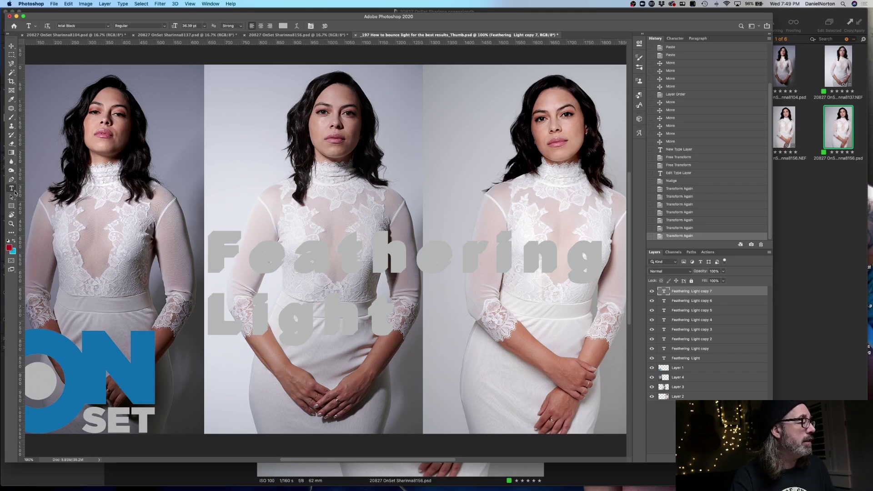
left_click(283, 26)
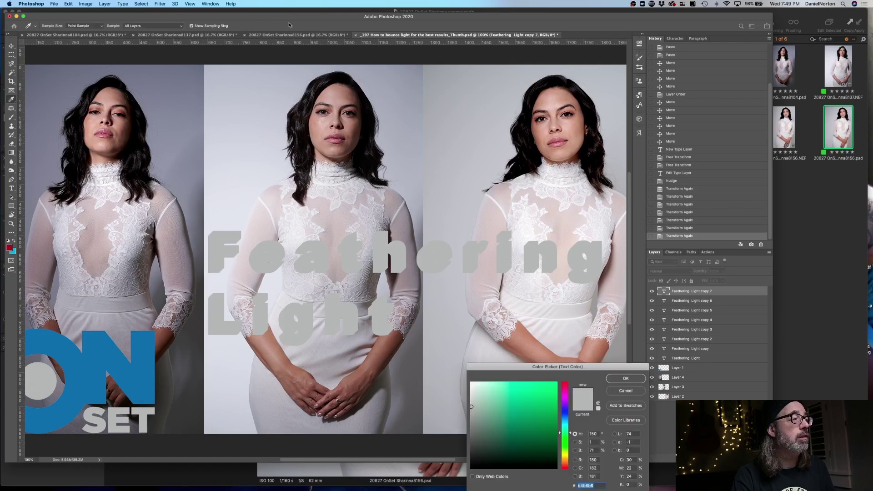
left_click(152, 348)
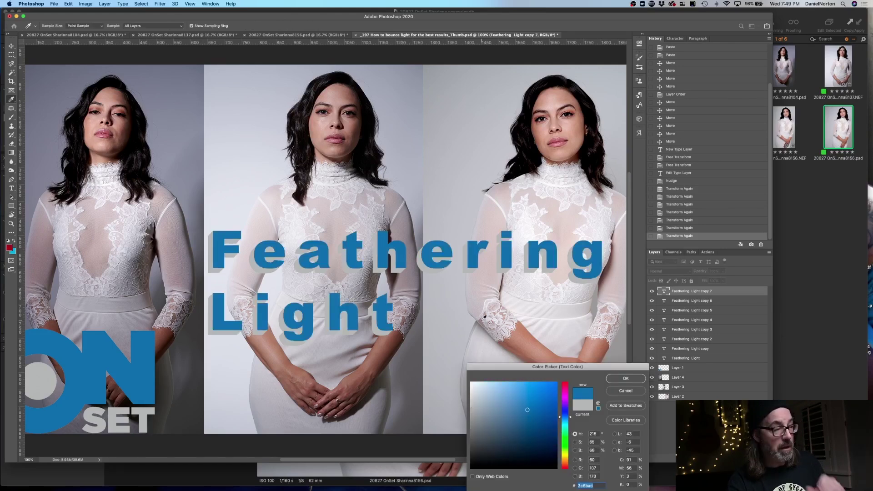
left_click(625, 378)
- Group all eight Feathering Light text layers
scroll(388, 301, "left", 1)
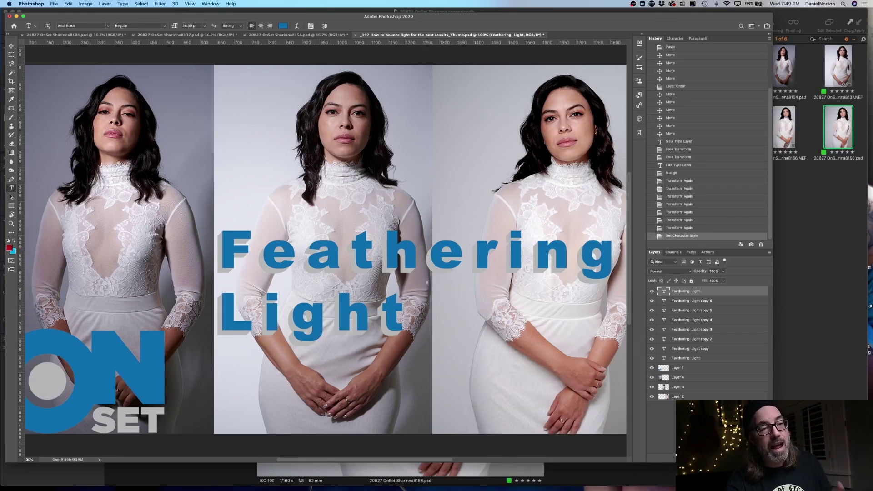
scroll(601, 254, "right", 3)
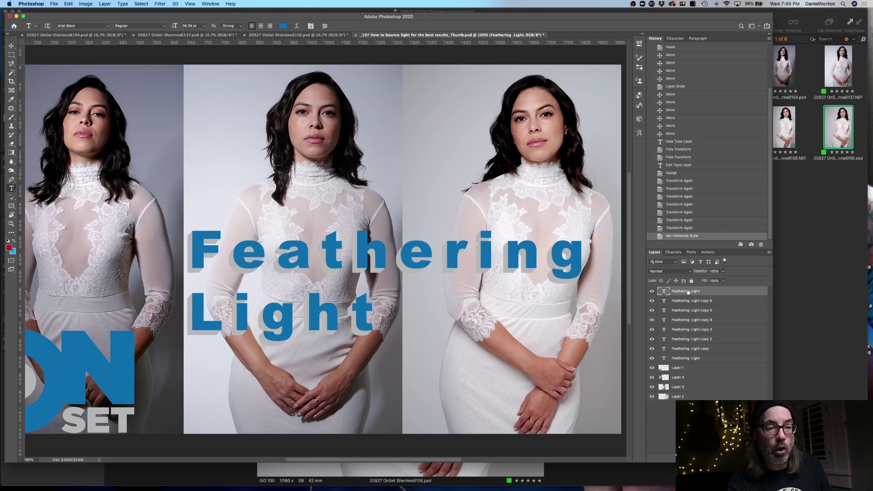
left_click(691, 359, "shift")
left_click_drag(692, 361, 730, 460)
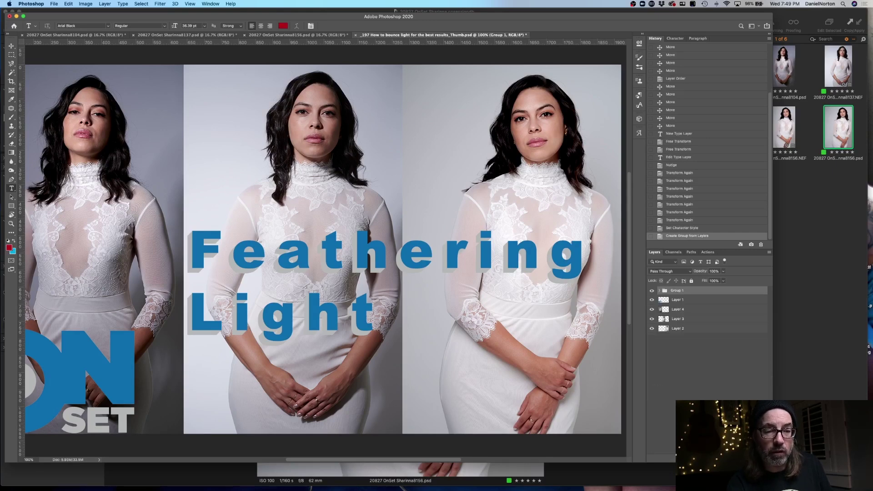
- Enable an Outer Glow layer style on the title group and open its settings
double_click(698, 294)
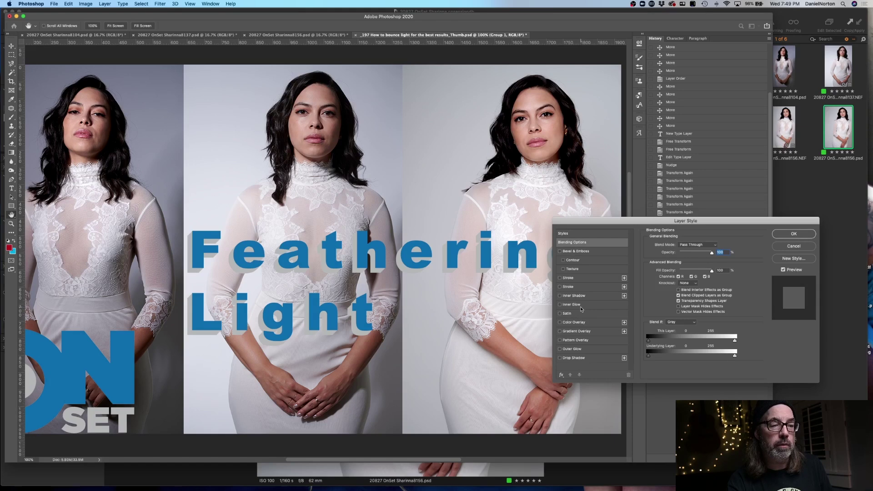
left_click(559, 349)
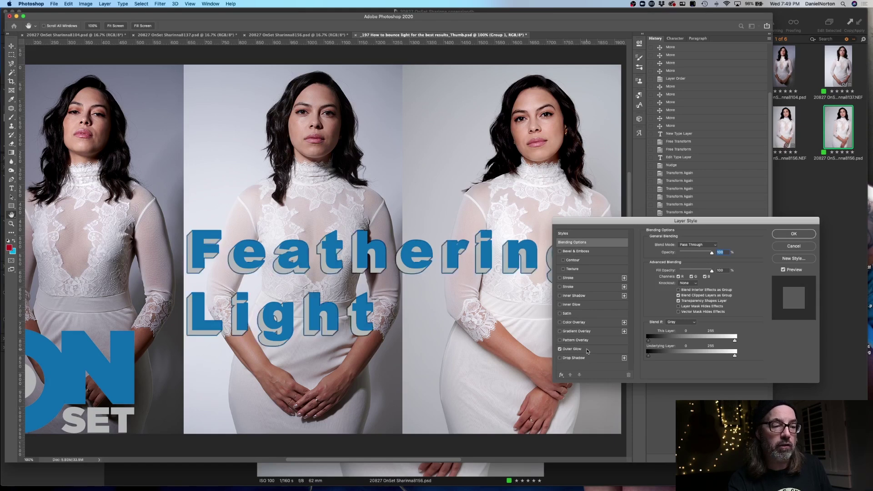
left_click(587, 351)
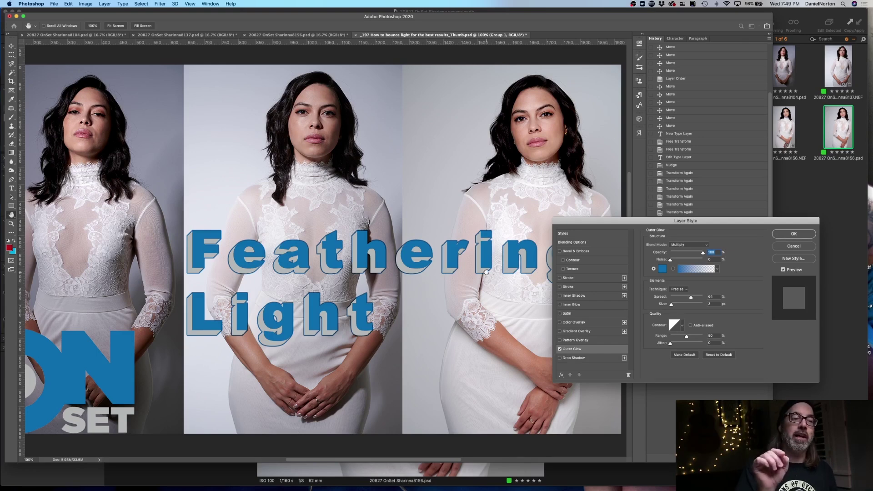
- Try the SET lettering's gray as the glow color, replace it with the ON lettering's blue, and apply the layer style
left_click(662, 269)
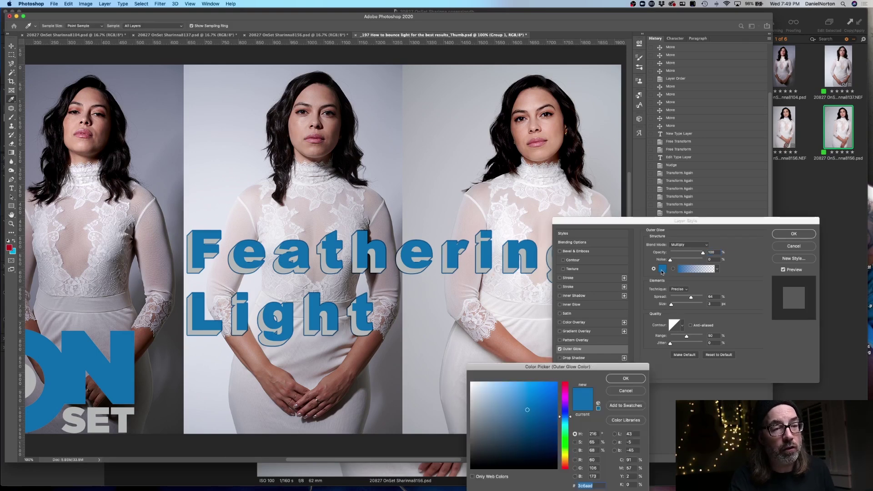
left_click(125, 423)
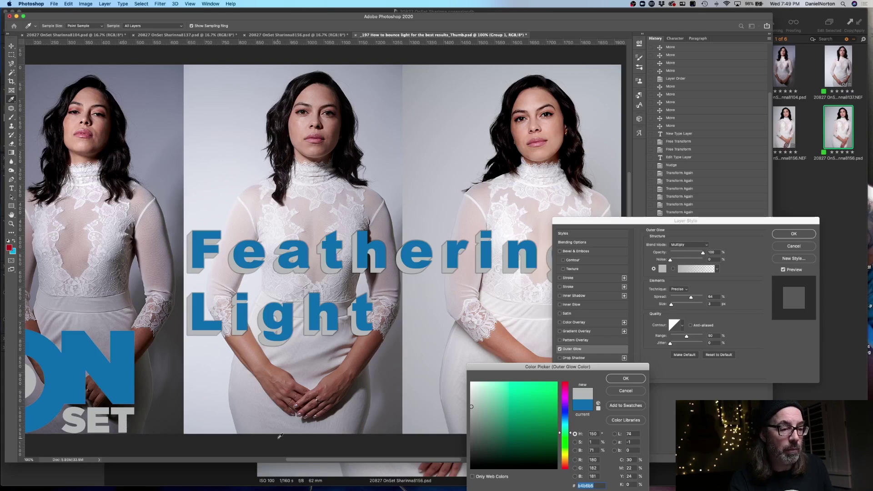
left_click(118, 380)
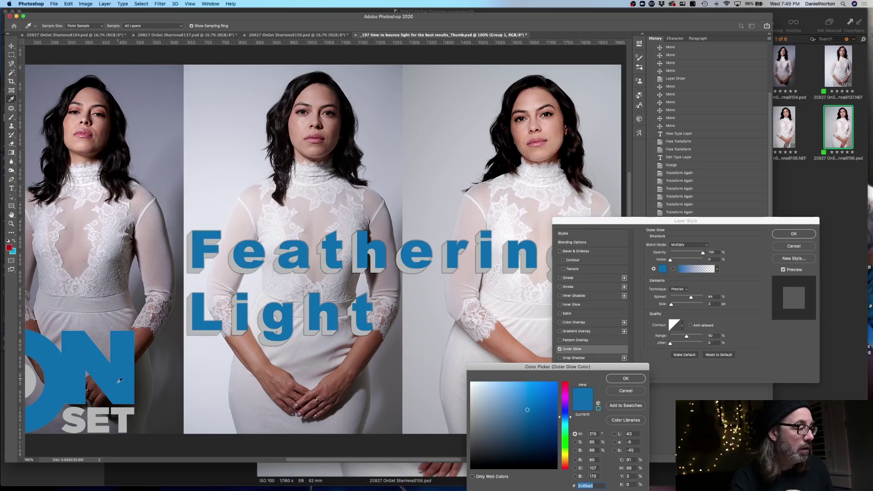
left_click(638, 379)
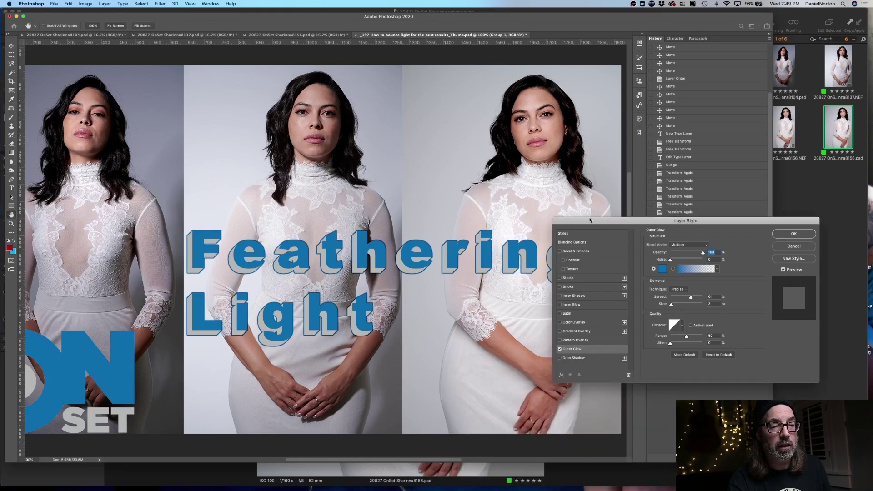
left_click(793, 234)
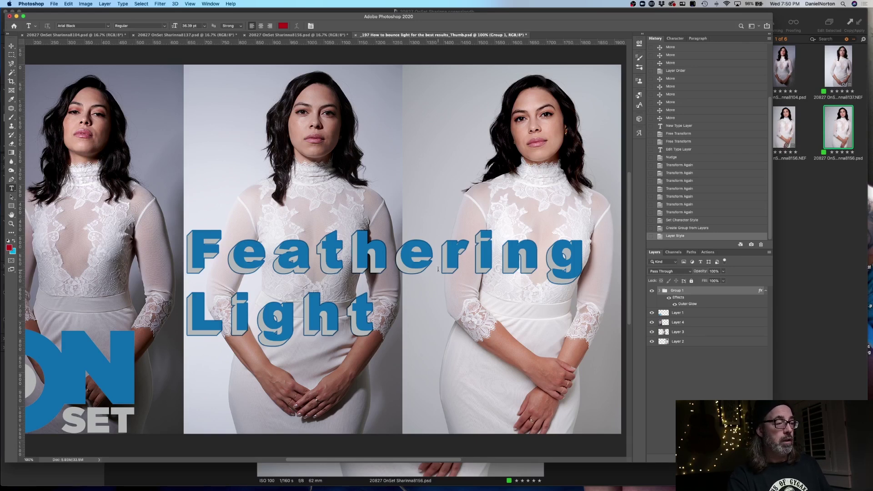
- Stretch the title group to about 103% width and 131% height across the middle and right portraits
key("z")
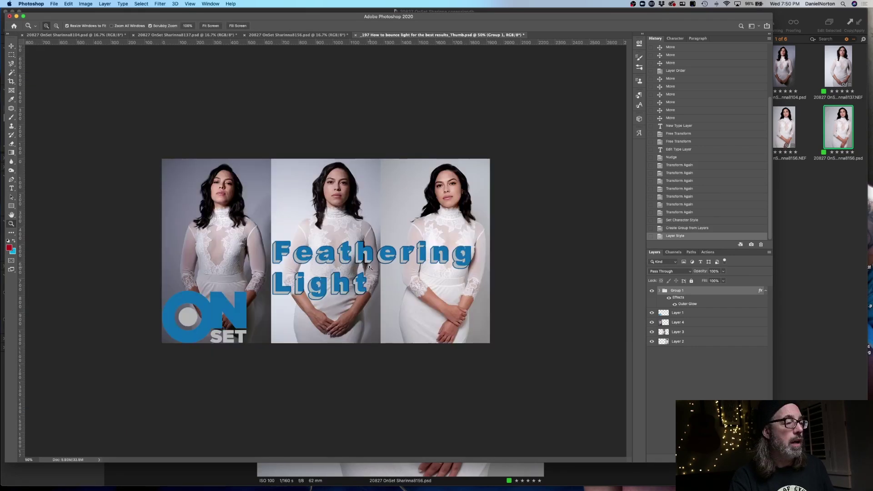
left_click(369, 268, "alt")
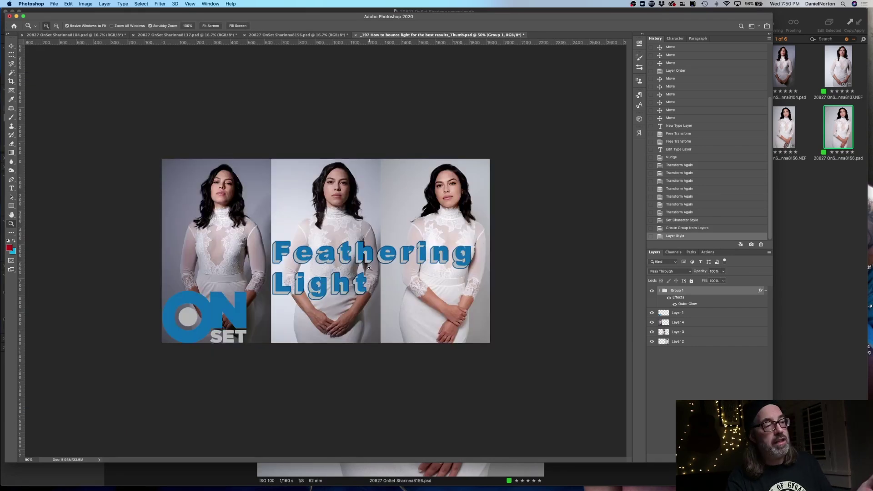
key("v")
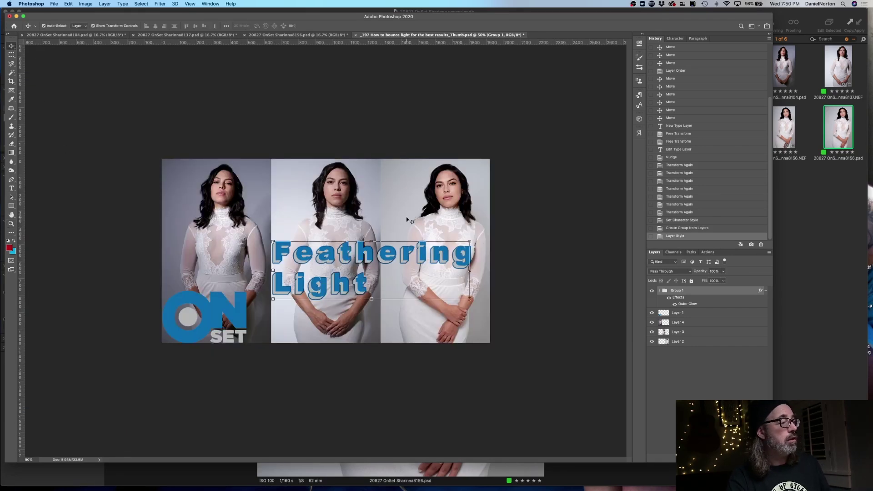
left_click_drag(371, 299, 371, 299)
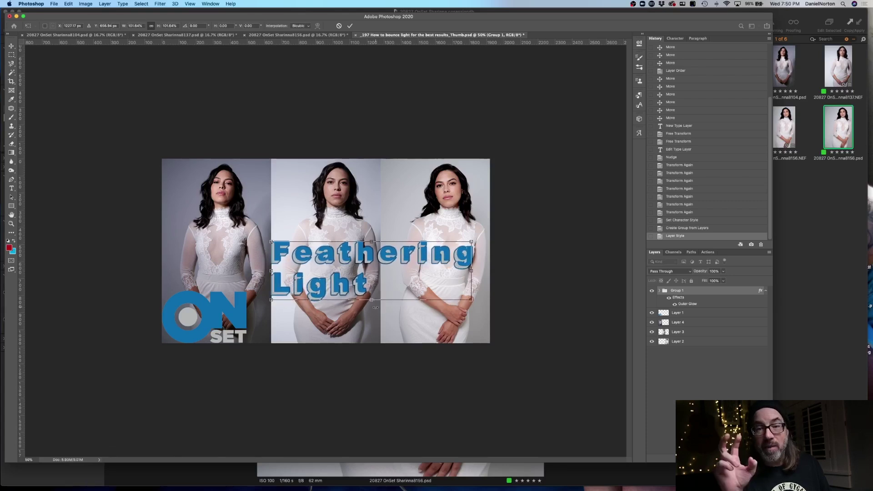
left_click_drag(372, 240, 371, 229)
left_click_drag(371, 300, 370, 305)
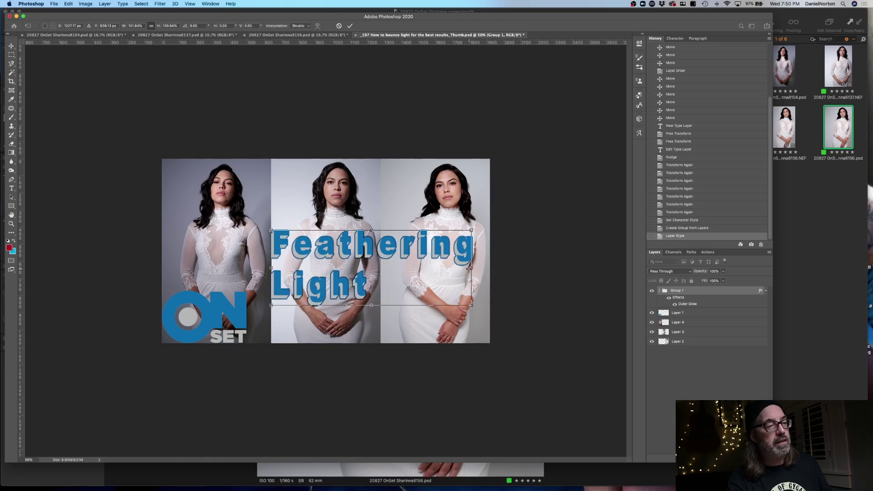
left_click_drag(471, 268, 475, 268)
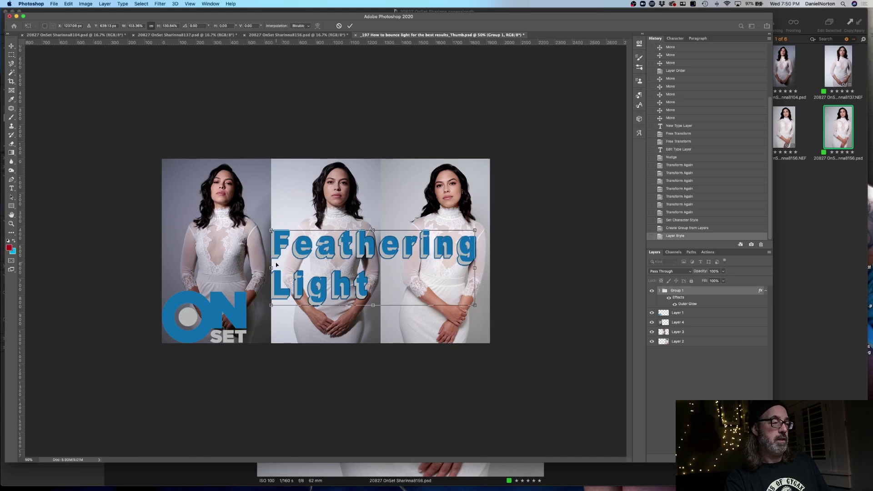
left_click_drag(271, 267, 271, 268)
key("Return")
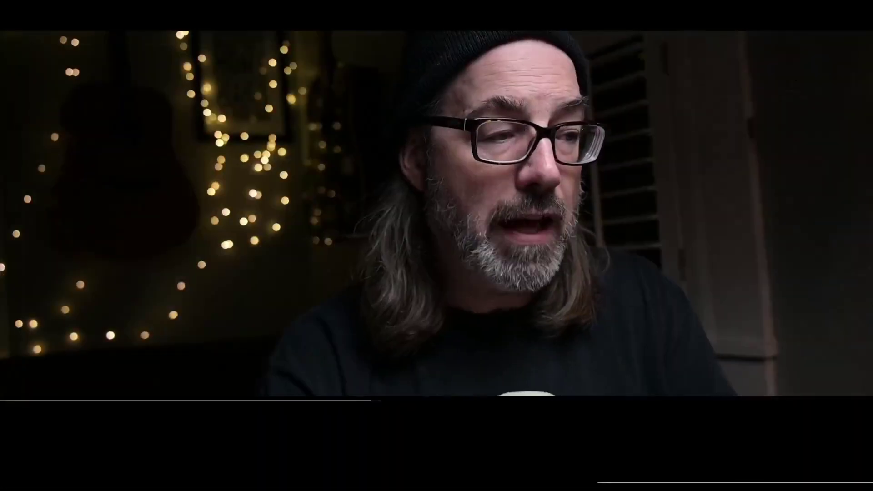